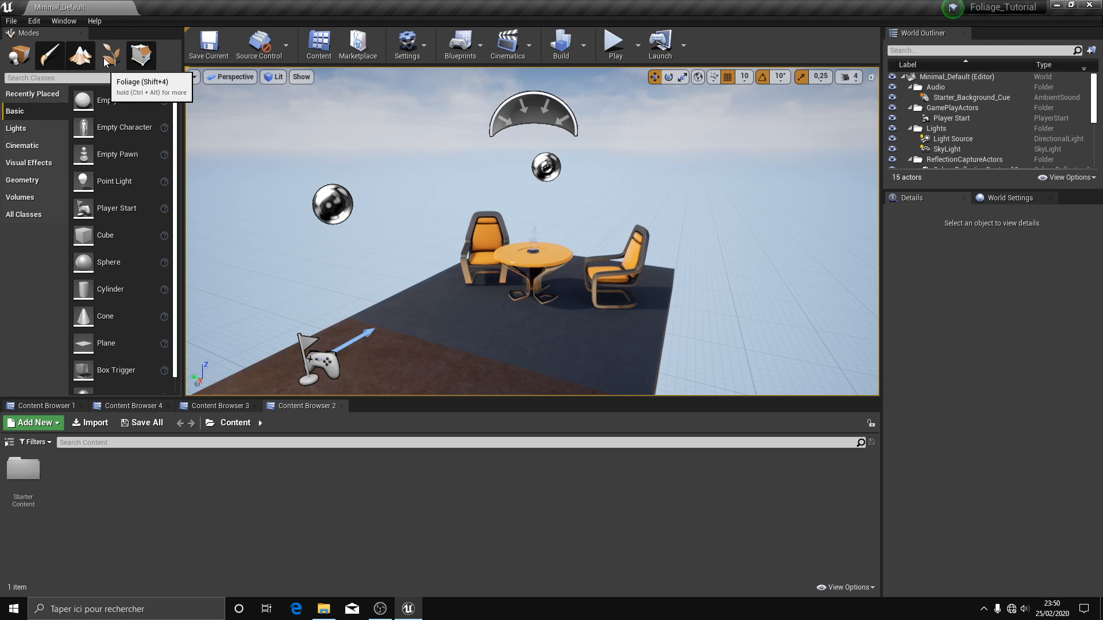
Step: Start setting up a new landscape and lower its Z location to 20
{"action": "left_click", "coordinate": [81, 56]}
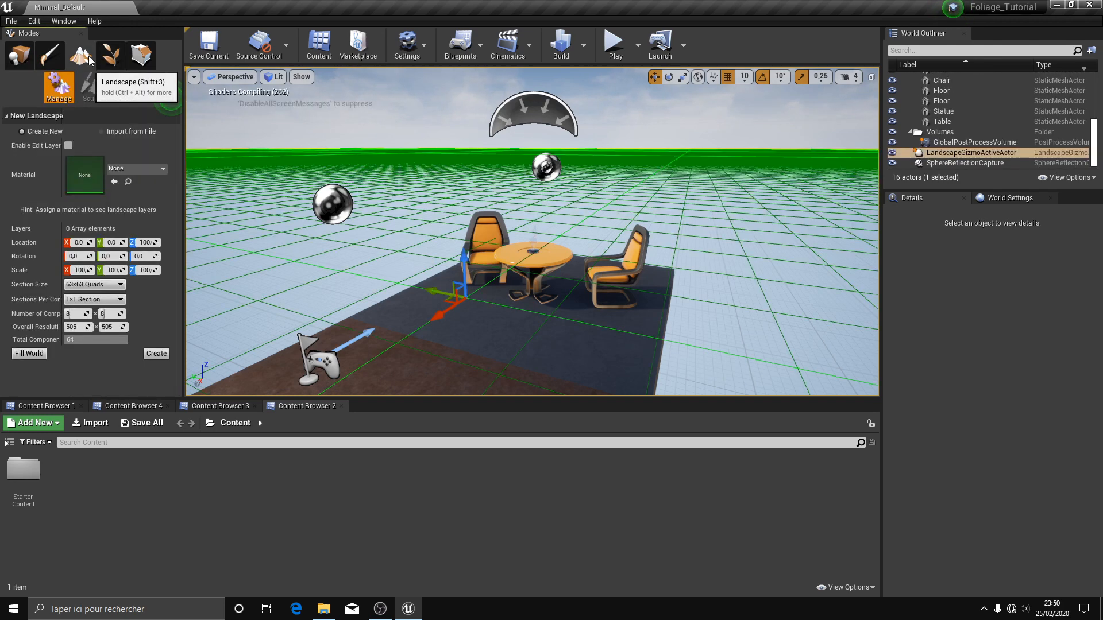
{"action": "key", "text": "shift+1"}
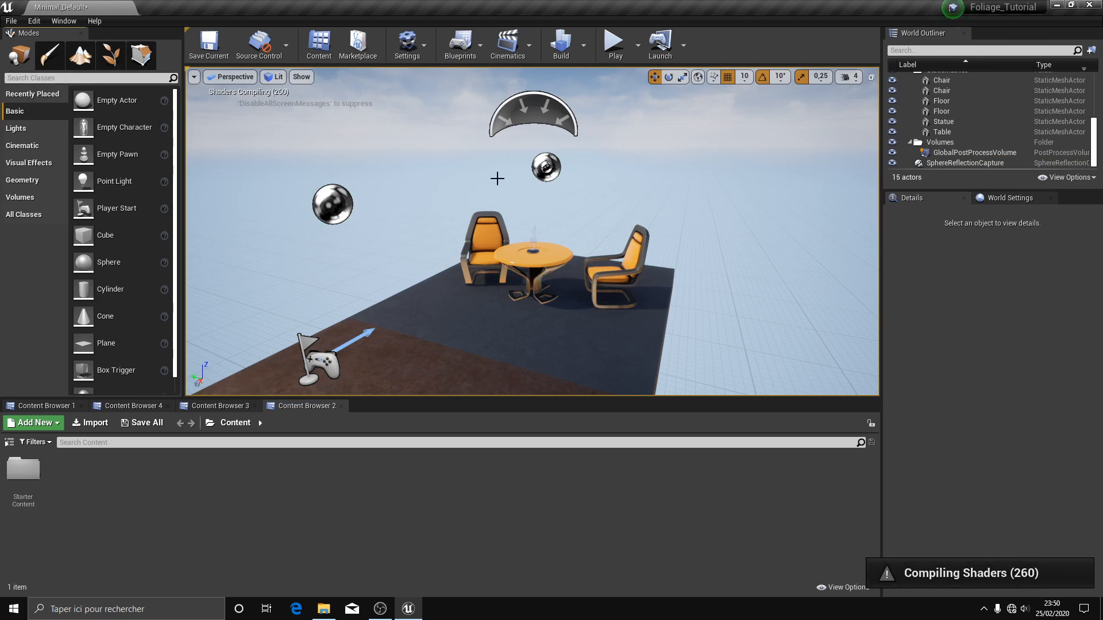
{"action": "left_click", "coordinate": [82, 57]}
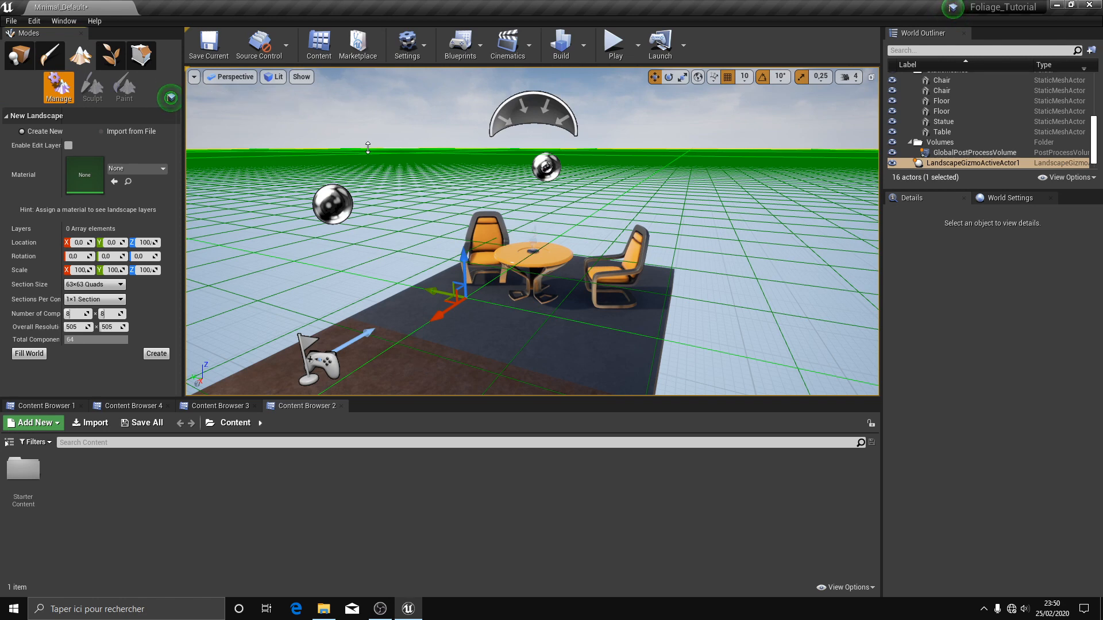
{"action": "right_click_drag", "start_coordinate": [367, 147], "coordinate": [506, 235]}
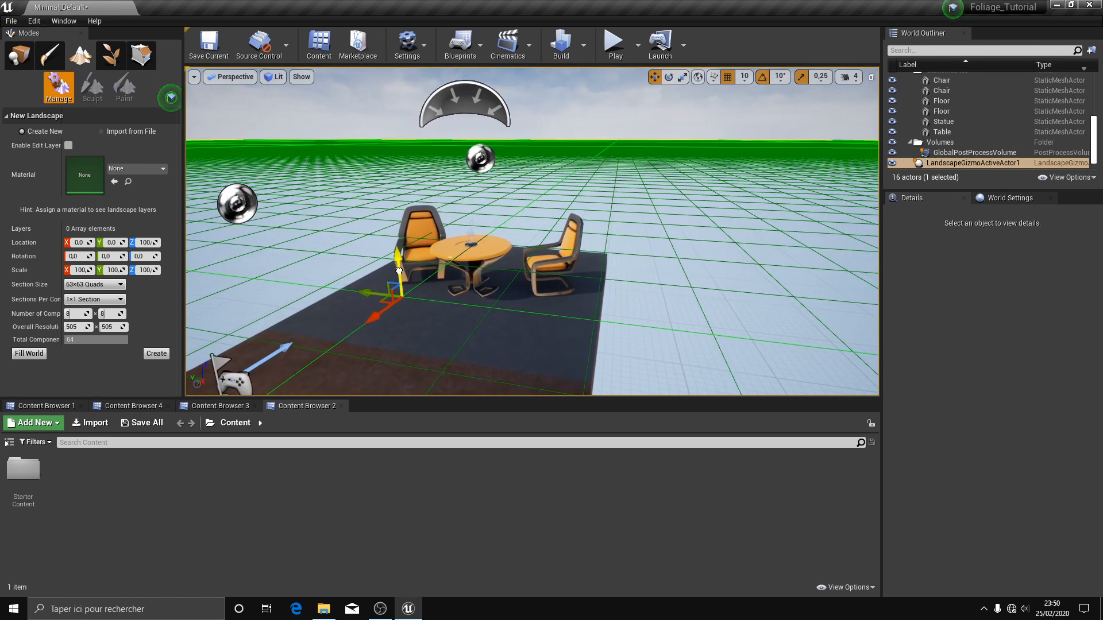
{"action": "left_click_drag", "start_coordinate": [398, 270], "coordinate": [426, 342]}
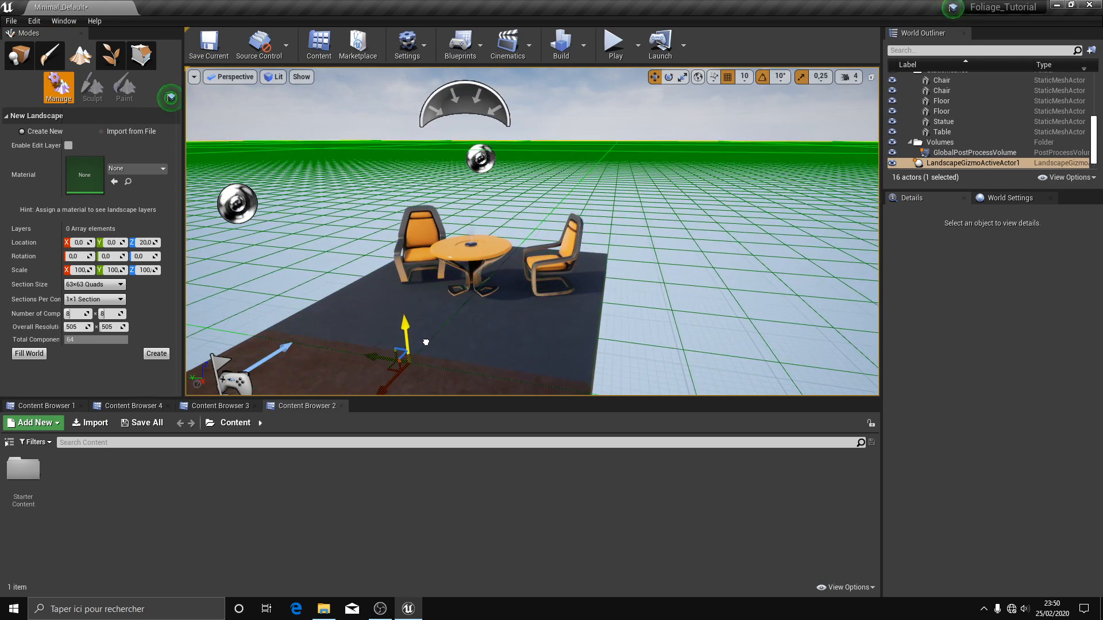
{"action": "right_click_drag", "start_coordinate": [500, 328], "coordinate": [477, 319]}
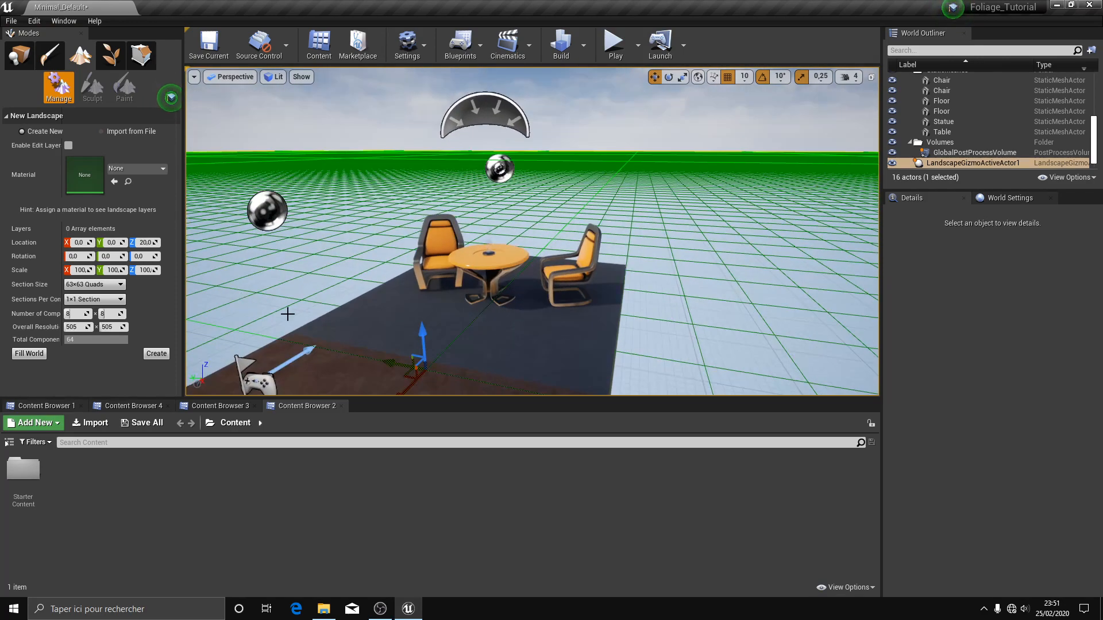
{"action": "right_click_drag", "start_coordinate": [287, 314], "coordinate": [315, 321]}
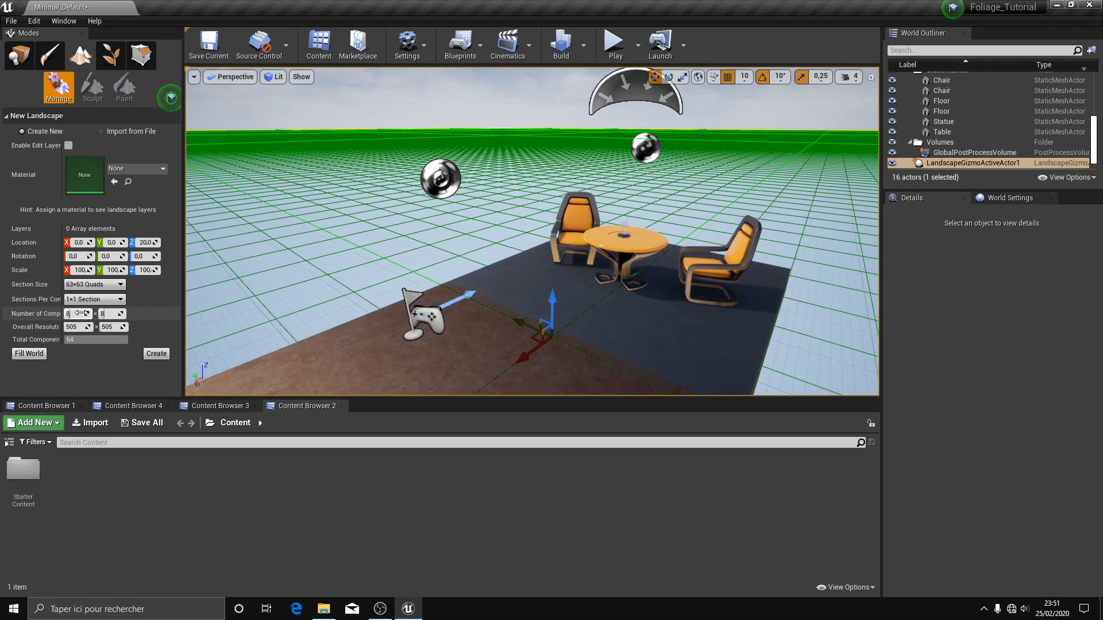
Step: Set the new landscape's number of components to 21 × 19 and its section size to 7×7 Quads
{"action": "left_click_drag", "start_coordinate": [71, 314], "coordinate": [119, 314]}
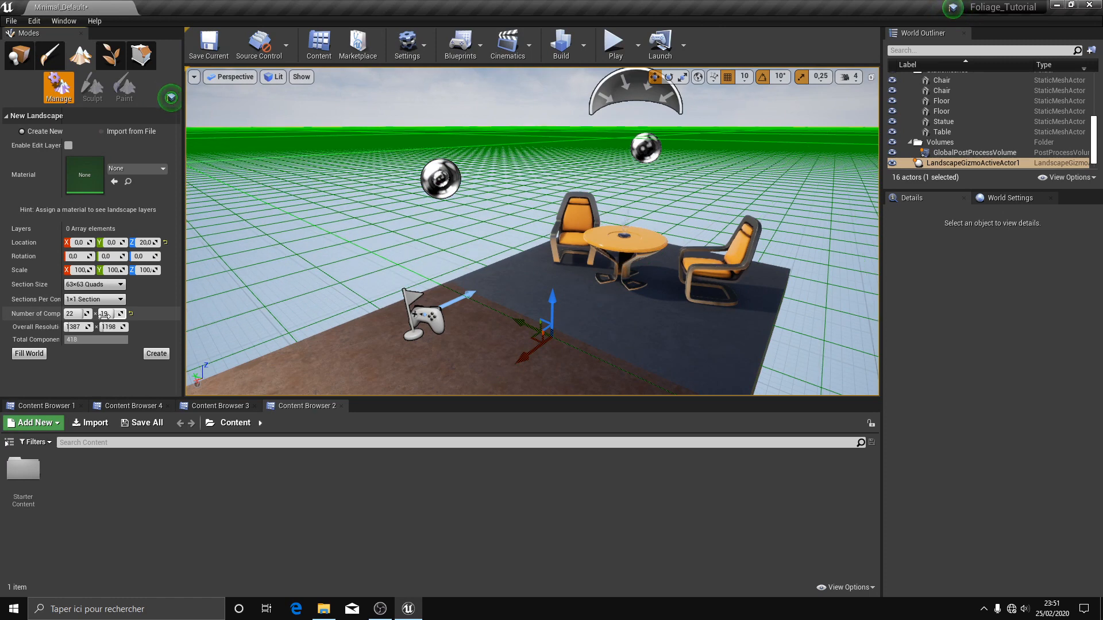
{"action": "left_click", "coordinate": [95, 285]}
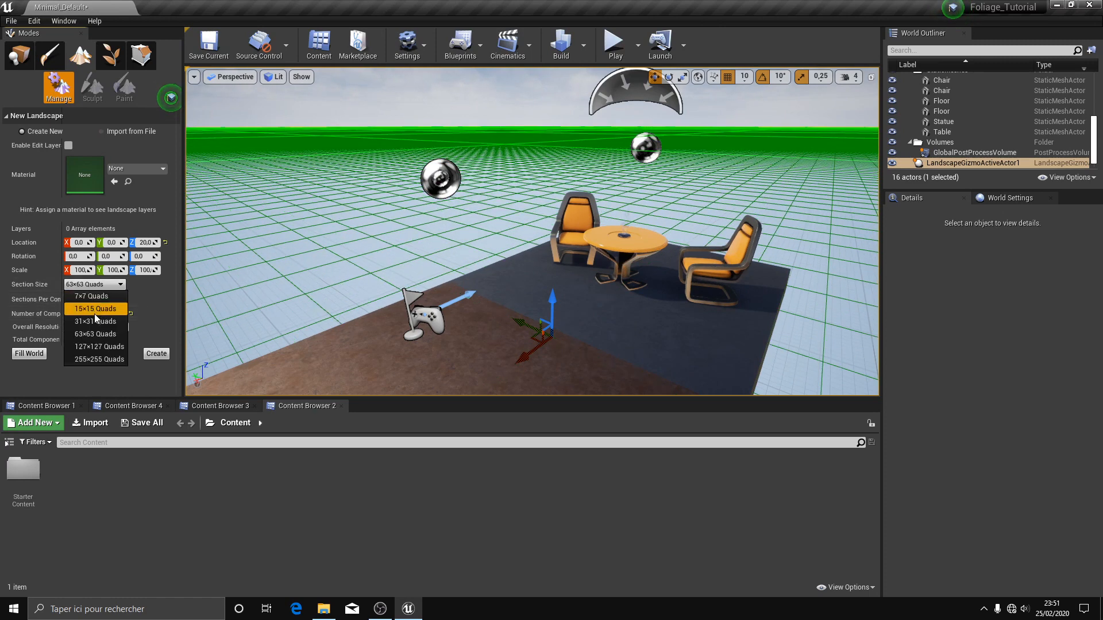
{"action": "left_click", "coordinate": [94, 314]}
{"action": "left_click", "coordinate": [95, 284]}
{"action": "left_click", "coordinate": [100, 297]}
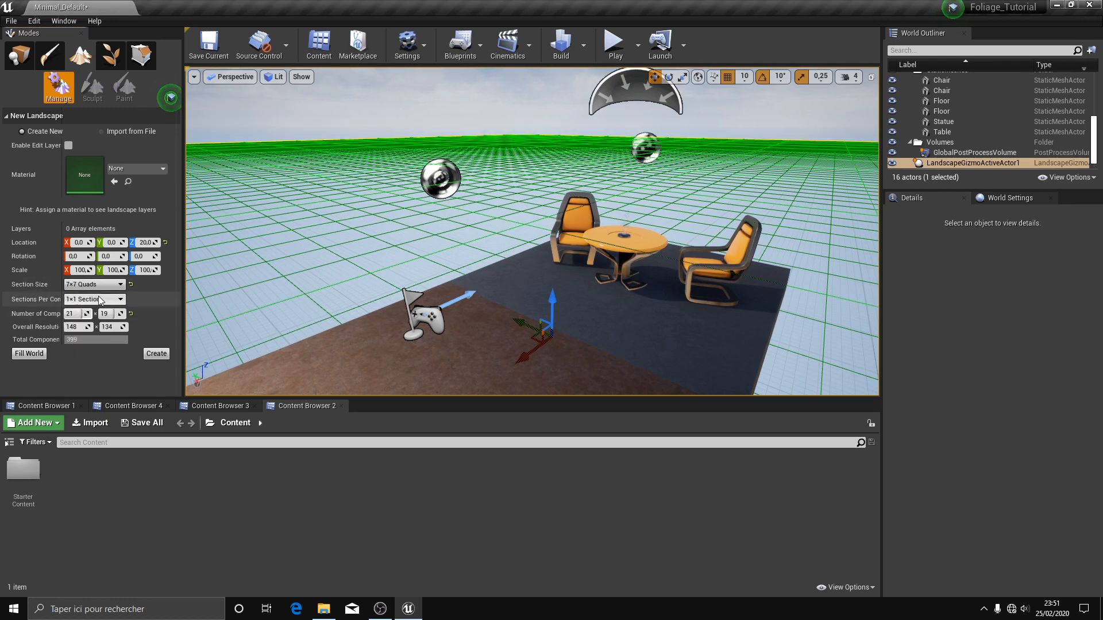
Step: Try the 63×63 Quads section size on the landscape preview and return it to 7×7 Quads
{"action": "right_click_drag", "start_coordinate": [312, 317], "coordinate": [270, 296]}
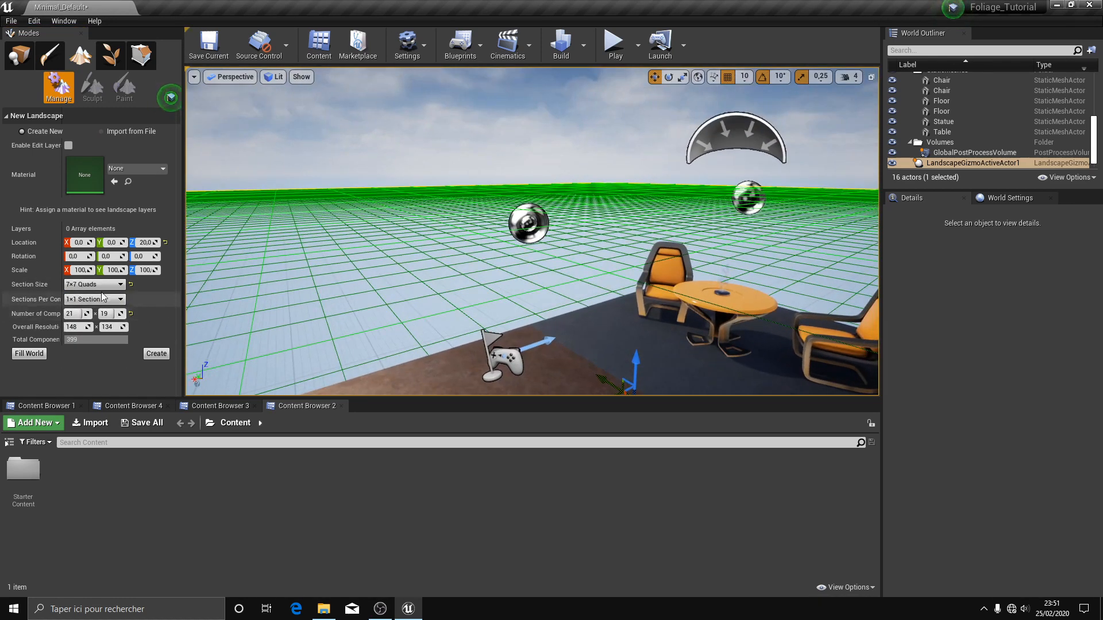
{"action": "left_click", "coordinate": [93, 284]}
{"action": "left_click", "coordinate": [105, 335]}
{"action": "mouse_move", "coordinate": [506, 256]}
{"action": "right_mouse_down"}
{"action": "mouse_move", "coordinate": [494, 251]}
{"action": "mouse_move", "coordinate": [477, 293]}
{"action": "mouse_move", "coordinate": [506, 257]}
{"action": "right_mouse_up"}
{"action": "key", "text": "s"}
{"action": "scroll", "coordinate": [506, 256], "scroll_direction": "up", "scroll_amount": 5}
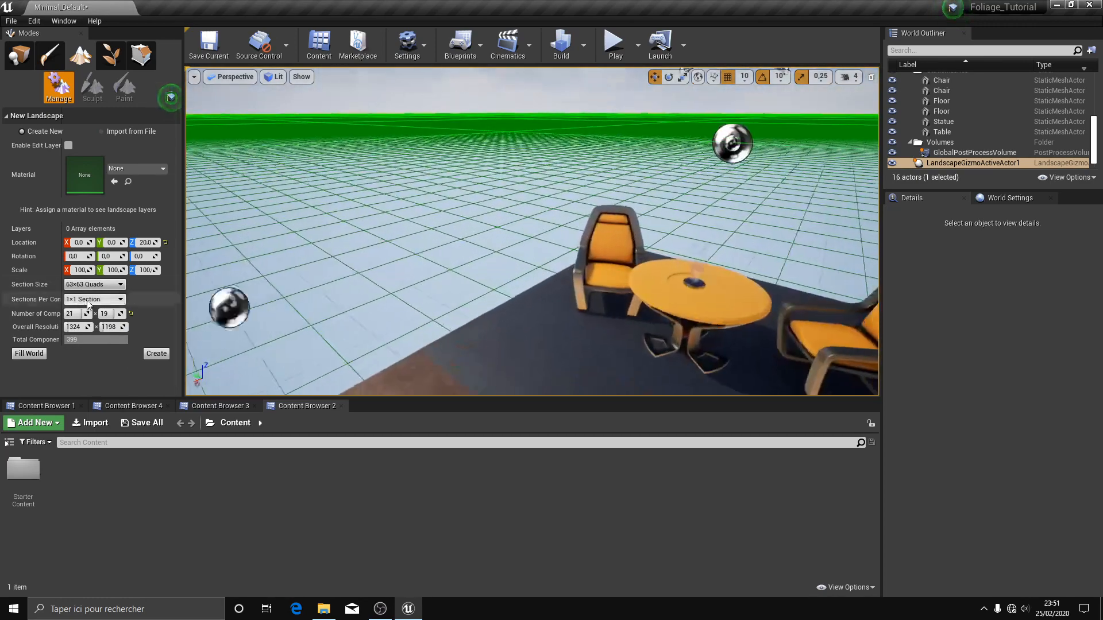
{"action": "left_click", "coordinate": [79, 285]}
{"action": "left_click", "coordinate": [85, 298]}
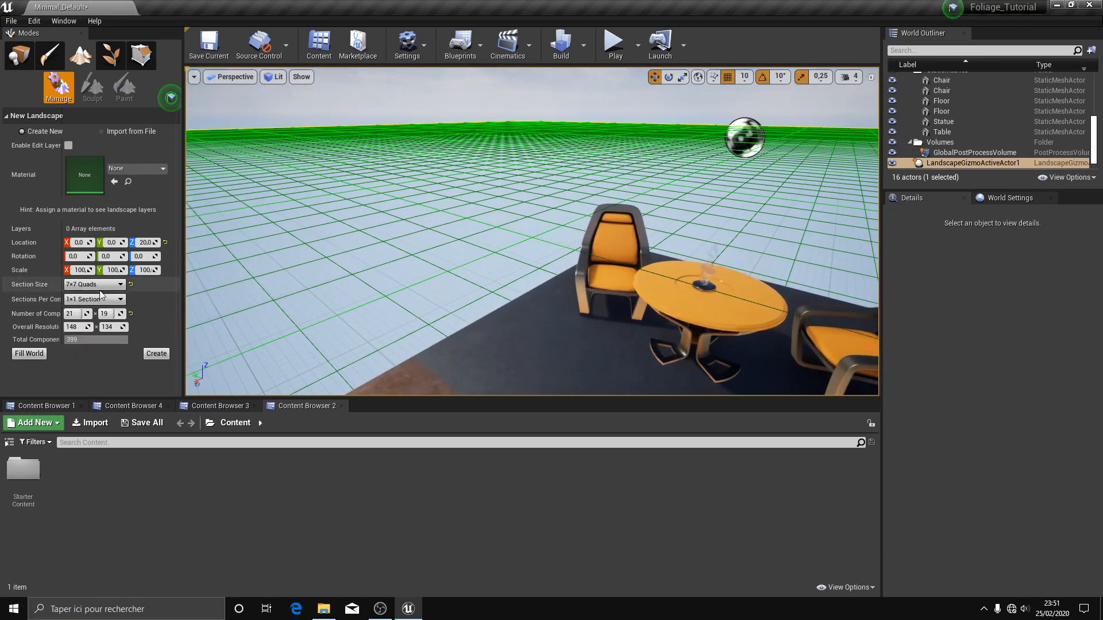
{"action": "left_click", "coordinate": [100, 286]}
{"action": "left_click", "coordinate": [89, 299]}
{"action": "right_click_drag", "start_coordinate": [506, 257], "coordinate": [339, 305]}
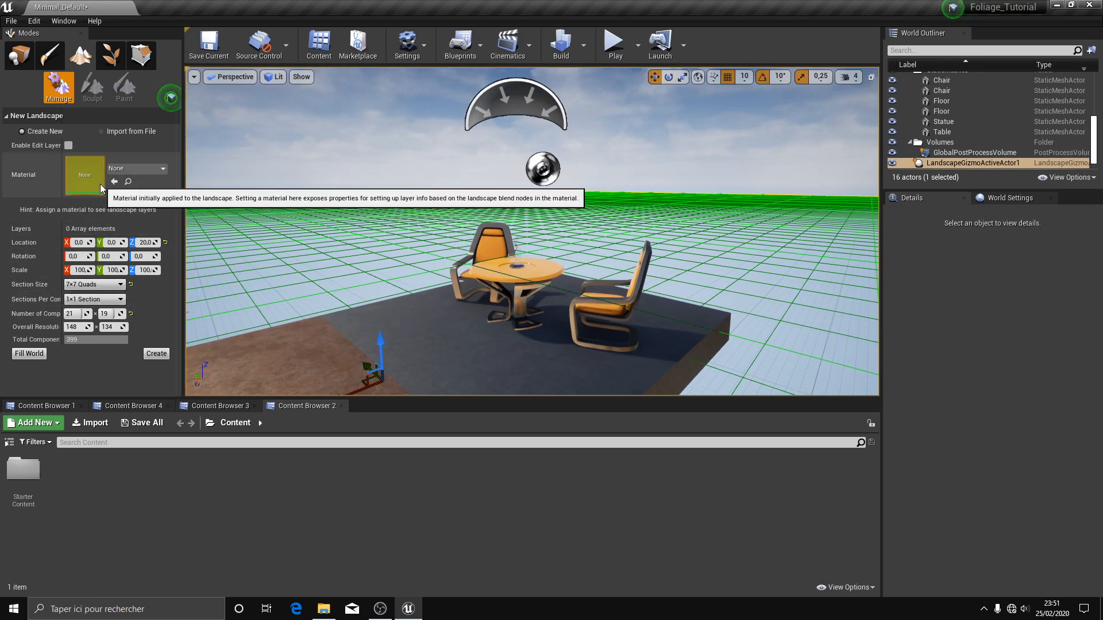
Step: Assign M_Ground_Grass from the StarterContent Materials folder as the new landscape's material
{"action": "left_click", "coordinate": [68, 409]}
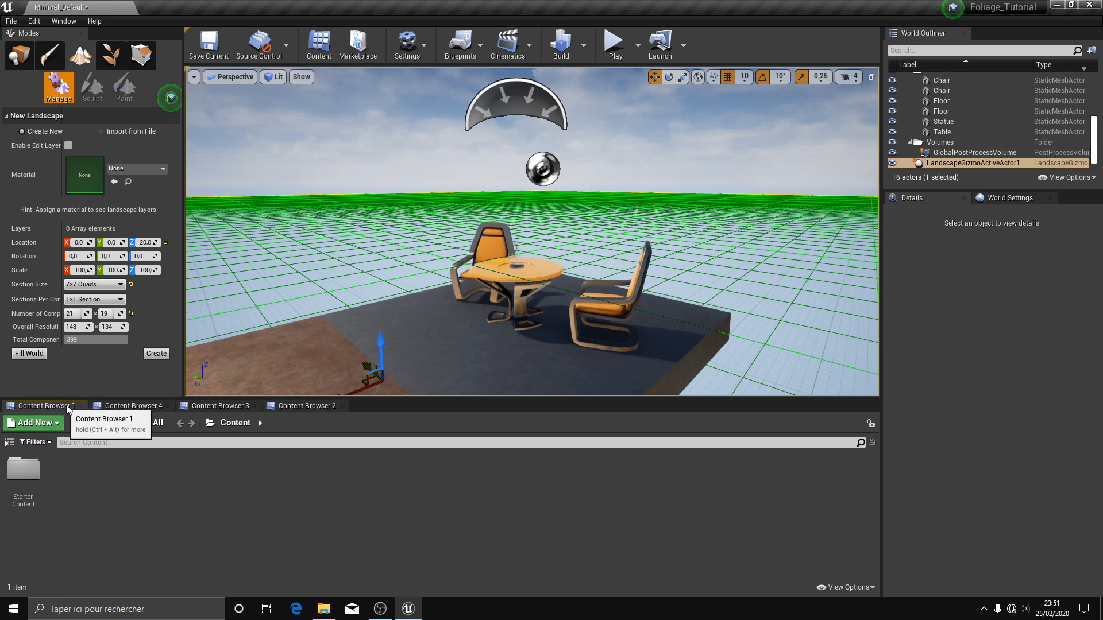
{"action": "left_click", "coordinate": [9, 443]}
{"action": "left_click", "coordinate": [56, 466]}
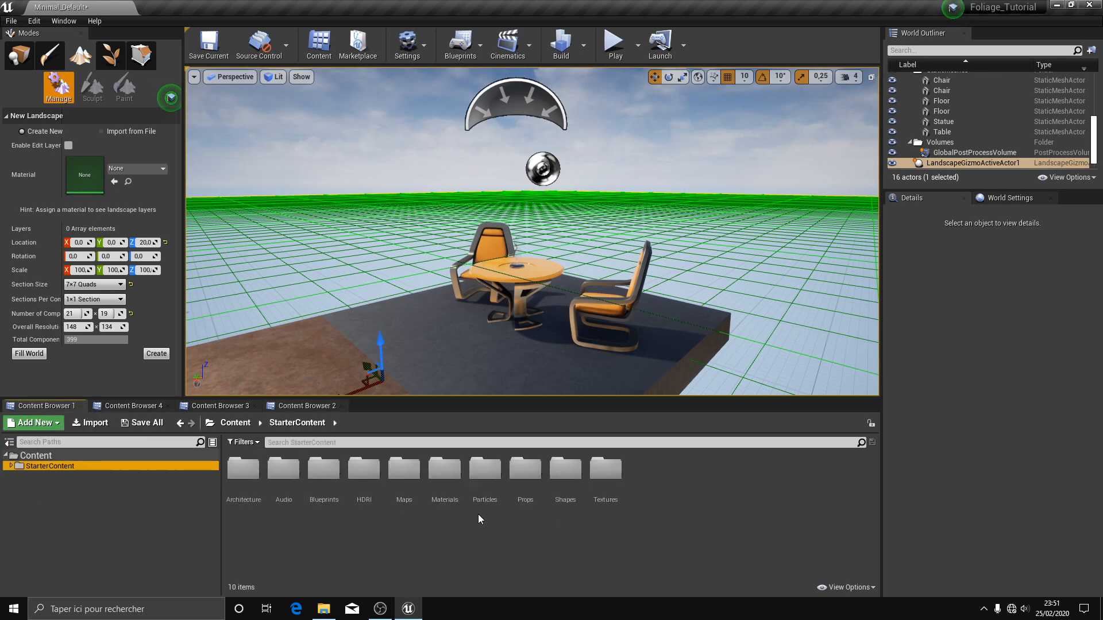
{"action": "double_click", "coordinate": [440, 482]}
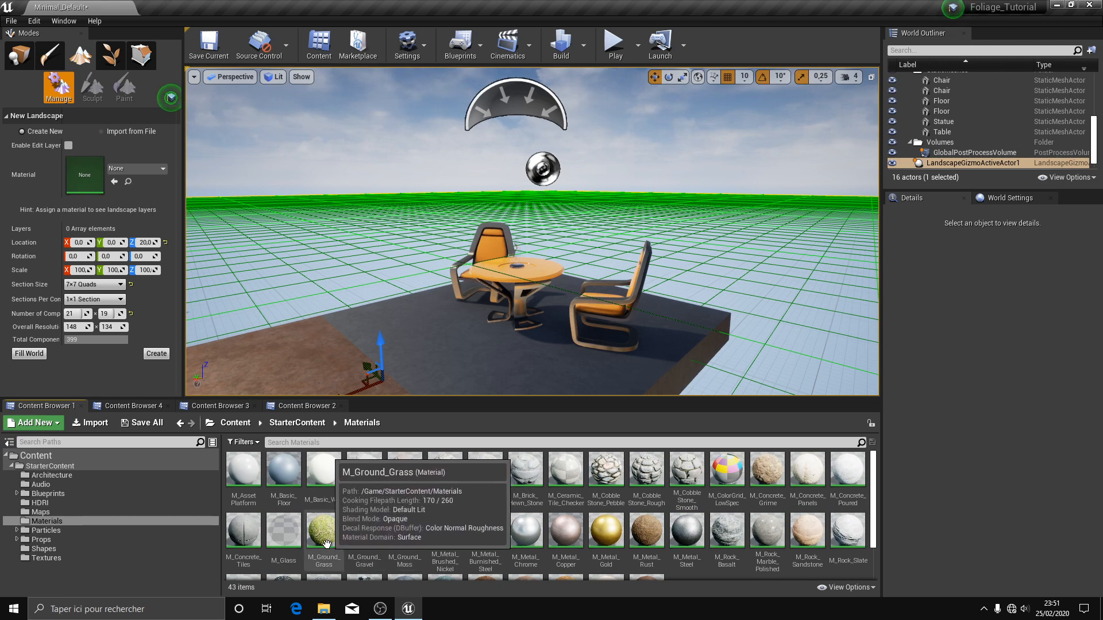
{"action": "left_click_drag", "start_coordinate": [335, 544], "coordinate": [115, 175]}
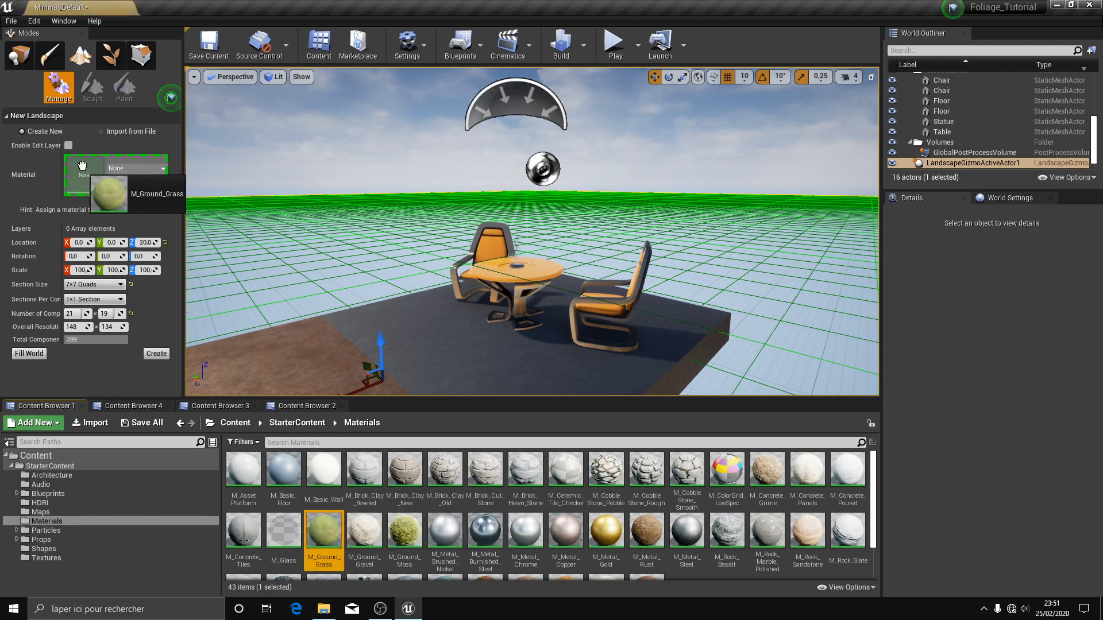
{"action": "left_click_drag", "start_coordinate": [324, 534], "coordinate": [104, 197]}
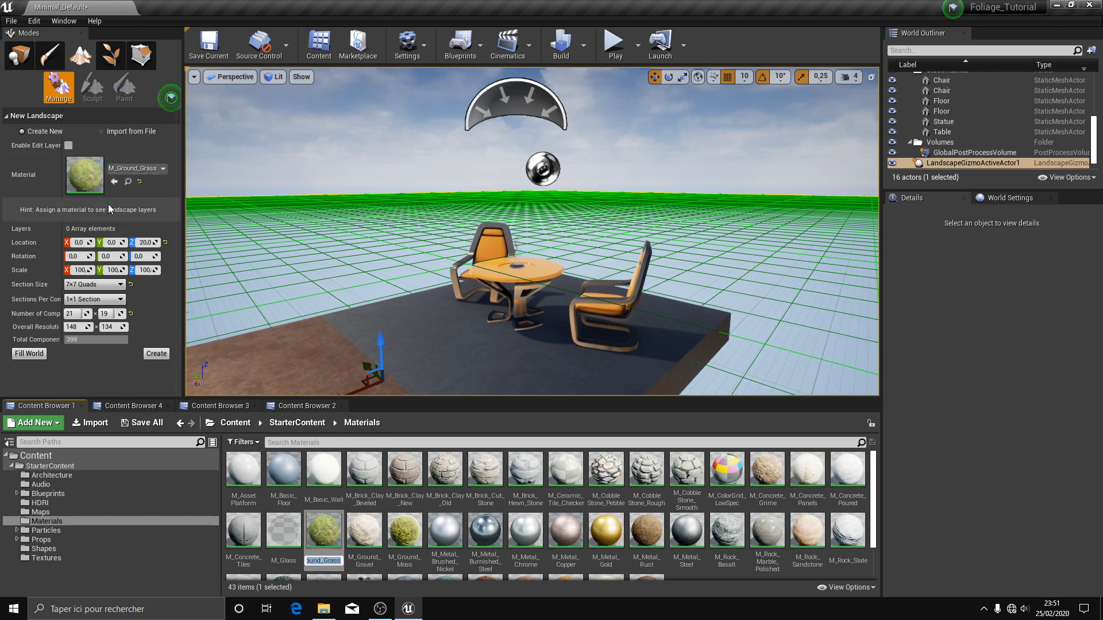
Step: Create the landscape with the configured settings and view the grass terrain around the floor
{"action": "left_click", "coordinate": [156, 354]}
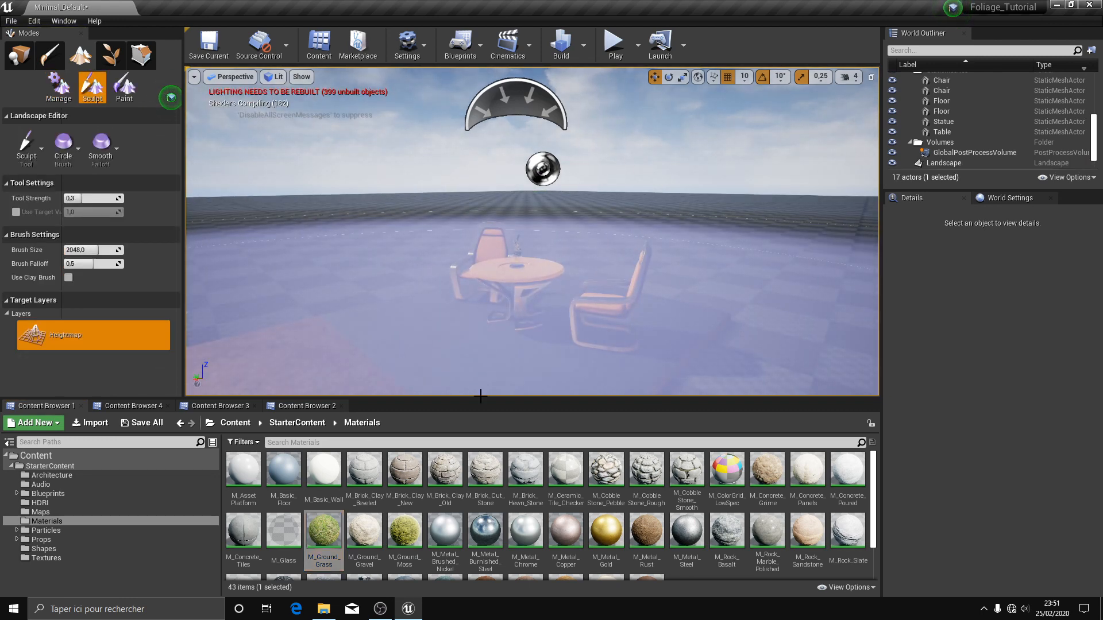
{"action": "right_click_drag", "start_coordinate": [507, 234], "coordinate": [632, 197]}
{"action": "mouse_move", "coordinate": [544, 185]}
{"action": "right_mouse_down"}
{"action": "mouse_move", "coordinate": [494, 207]}
{"action": "mouse_move", "coordinate": [566, 216]}
{"action": "right_mouse_up"}
{"action": "key", "text": "s"}
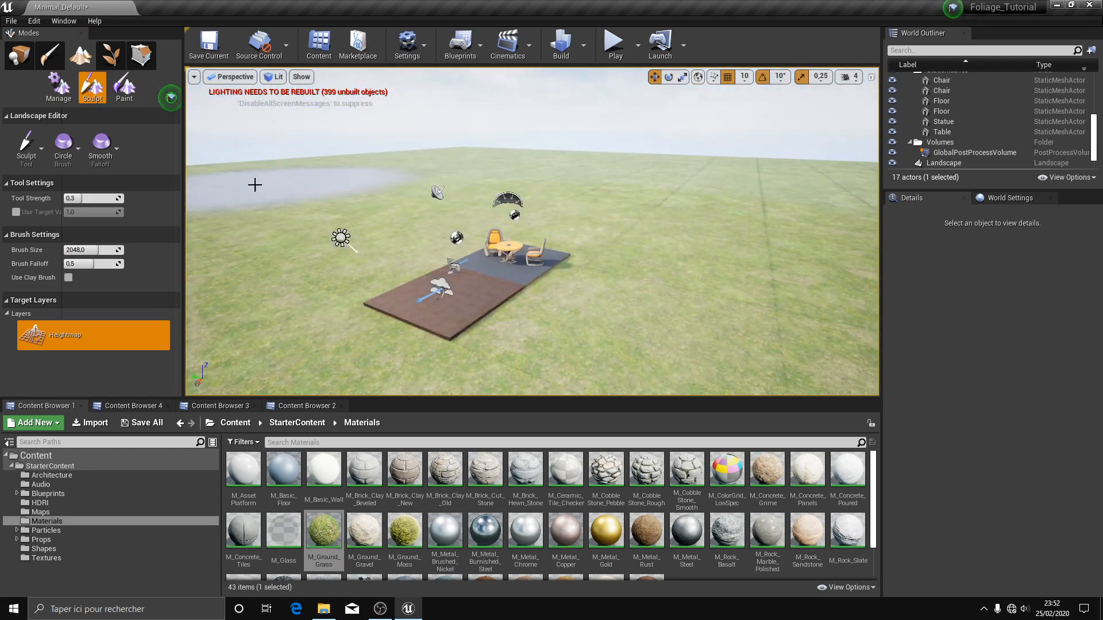
Step: Try and undo a Sculpt stroke across the landscape, and set the sculpt tool strength to 0.01
{"action": "mouse_move", "coordinate": [404, 175]}
{"action": "left_mouse_down"}
{"action": "mouse_move", "coordinate": [564, 155]}
{"action": "mouse_move", "coordinate": [709, 170]}
{"action": "mouse_move", "coordinate": [573, 194]}
{"action": "left_mouse_up"}
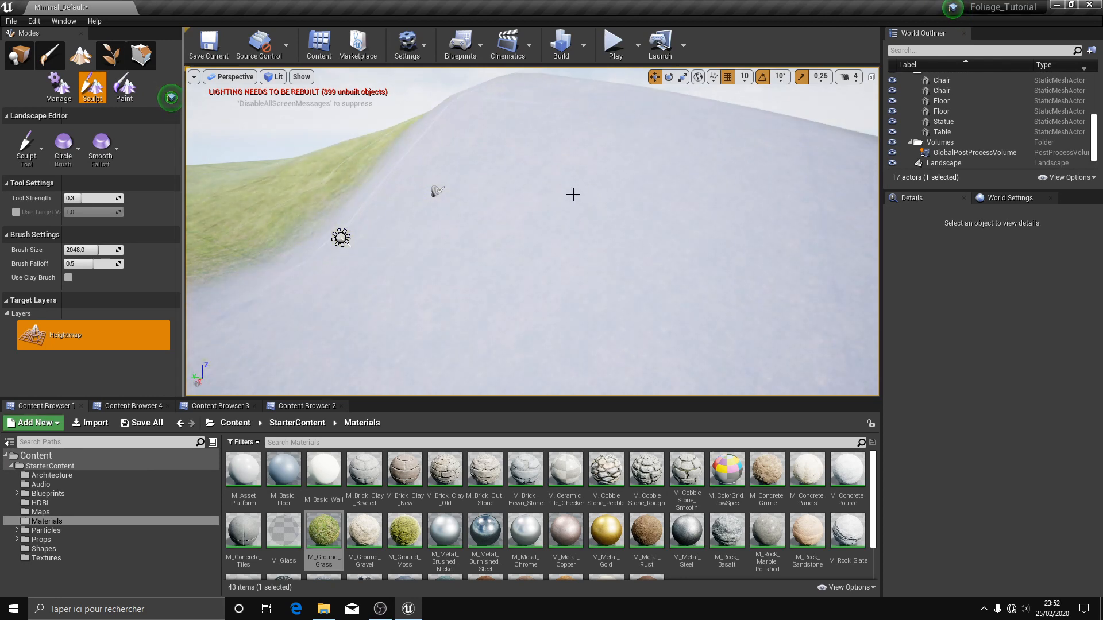
{"action": "key", "text": "ctrl+z"}
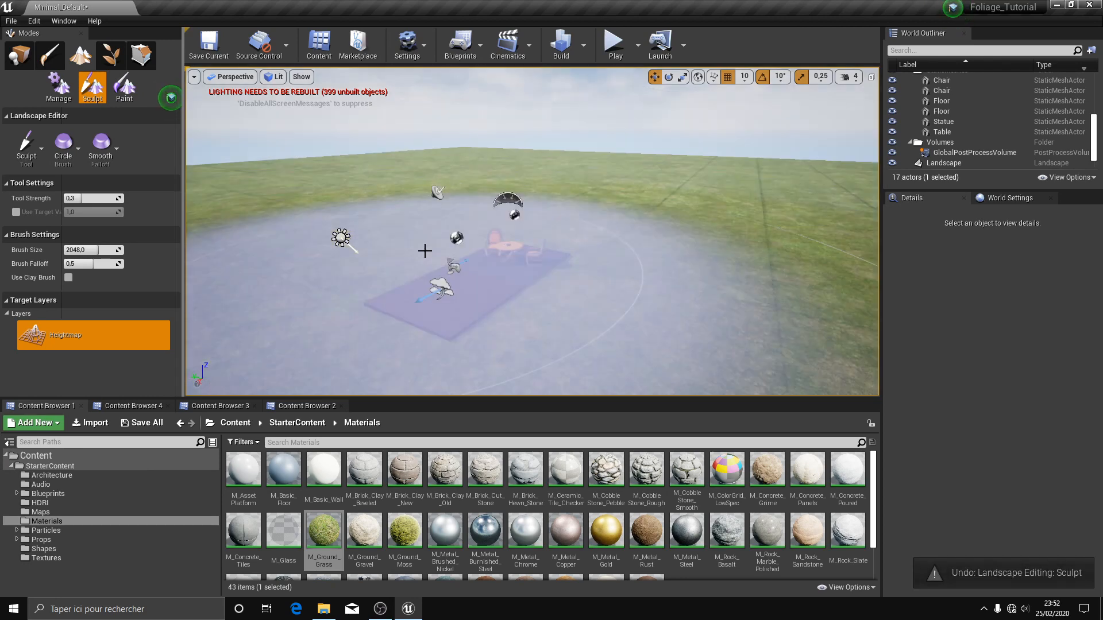
{"action": "left_click", "coordinate": [79, 198]}
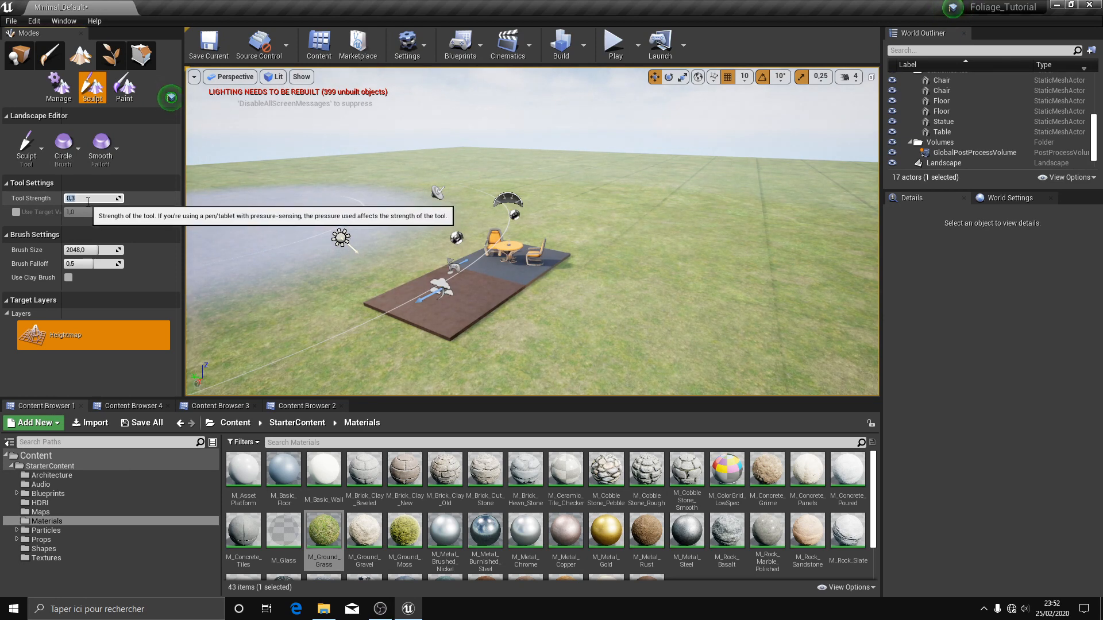
{"action": "type", "text": "0.01"}
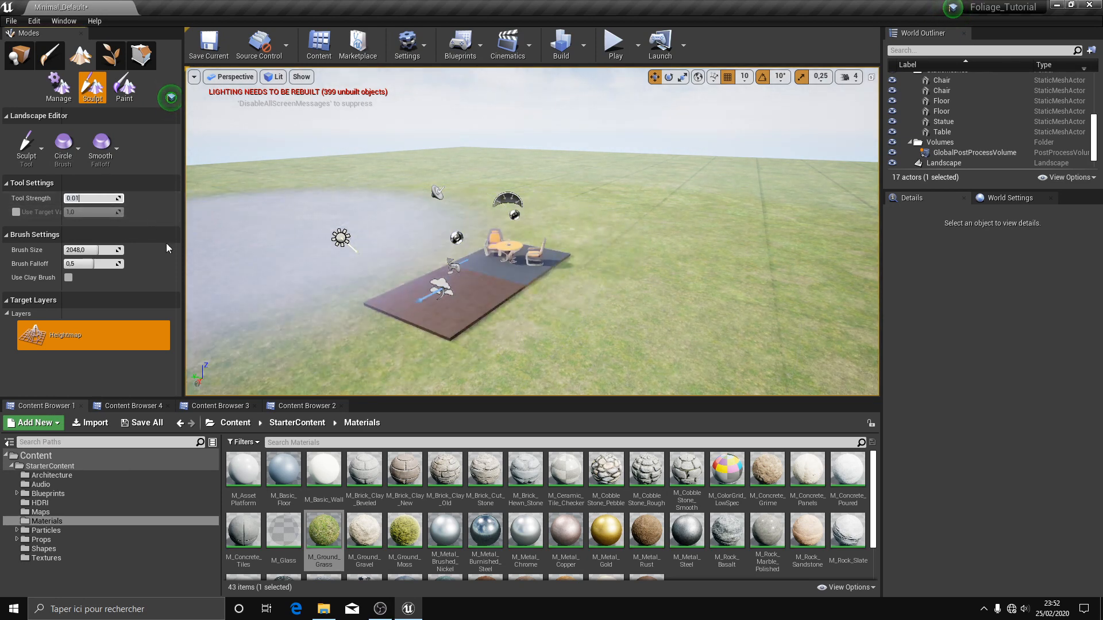
{"action": "left_click", "coordinate": [405, 175]}
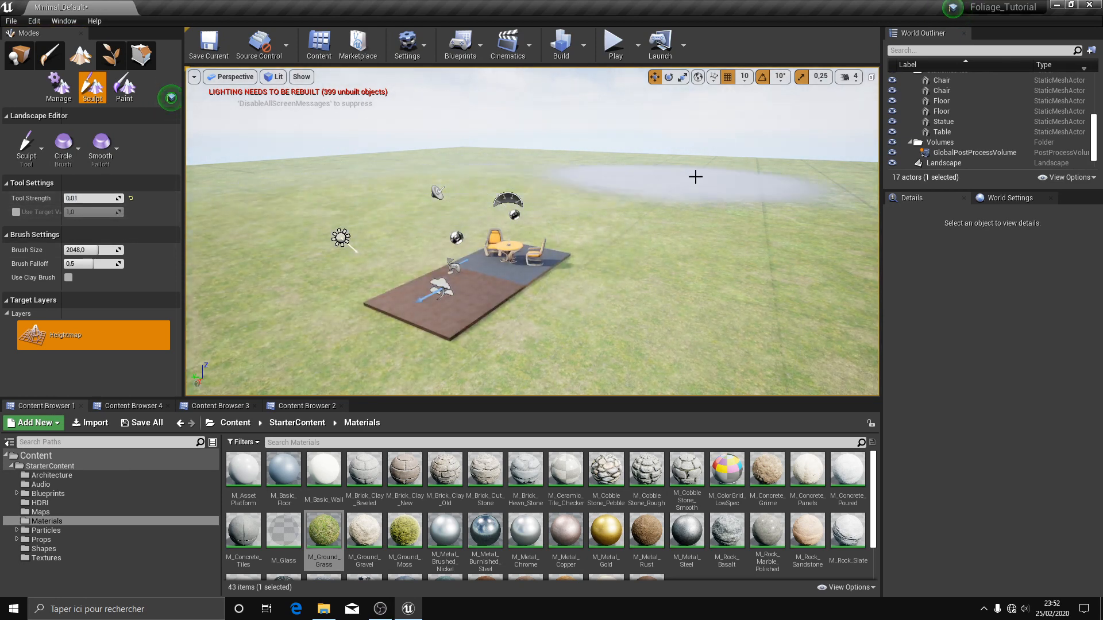
Step: Lower the terrain beside the furnished floor slightly with the Sculpt tool
{"action": "right_click_drag", "start_coordinate": [702, 177], "coordinate": [692, 182]}
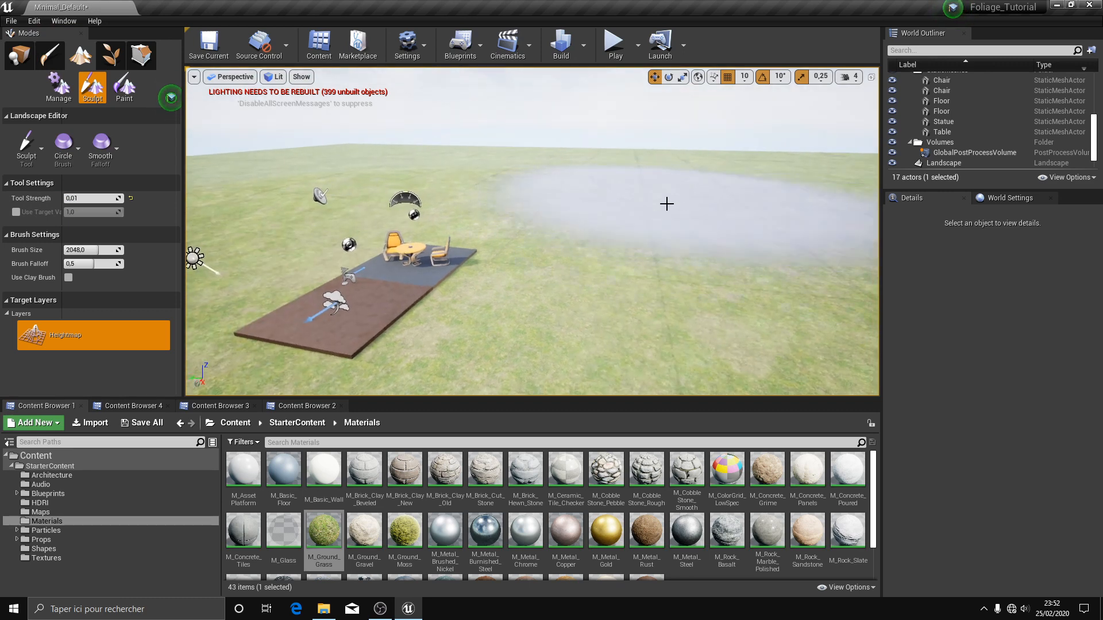
{"action": "left_click", "coordinate": [656, 239], "text": "shift"}
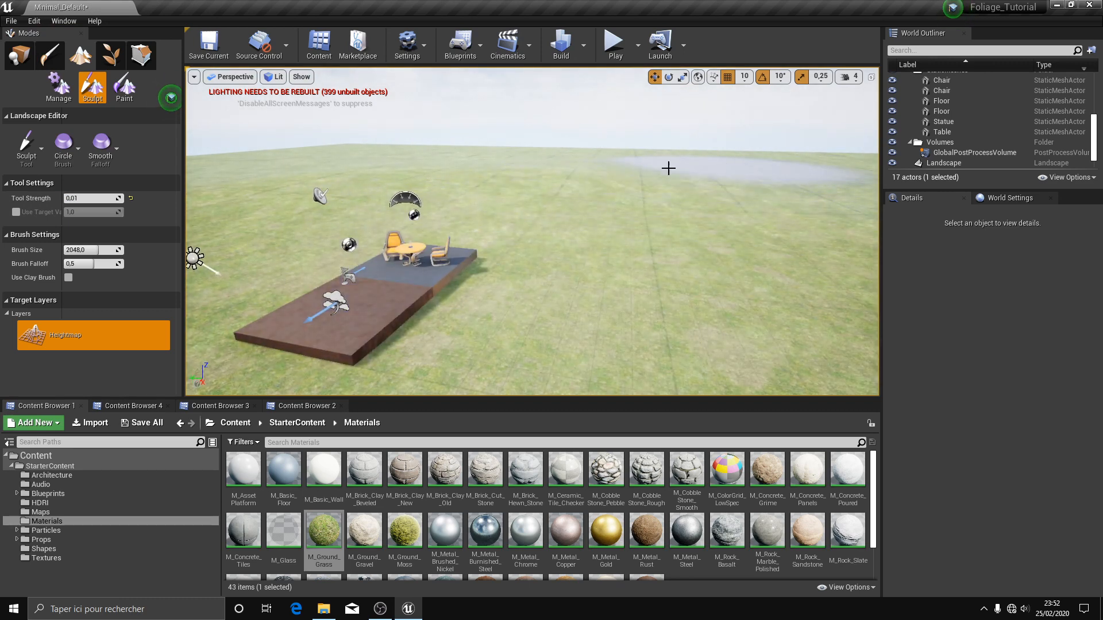
{"action": "scroll", "coordinate": [621, 194], "scroll_direction": "up", "scroll_amount": 10}
{"action": "scroll", "coordinate": [470, 244], "scroll_direction": "down", "scroll_amount": 10}
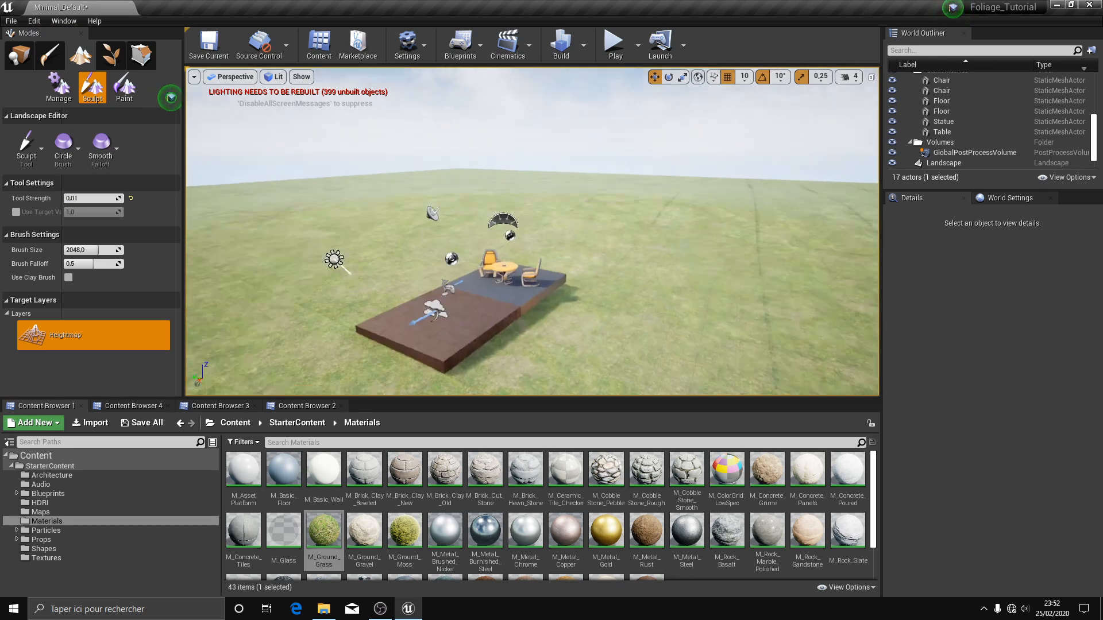
Step: Try the Flatten tool on the terrain beside the floor and undo the stroke
{"action": "left_click", "coordinate": [39, 146]}
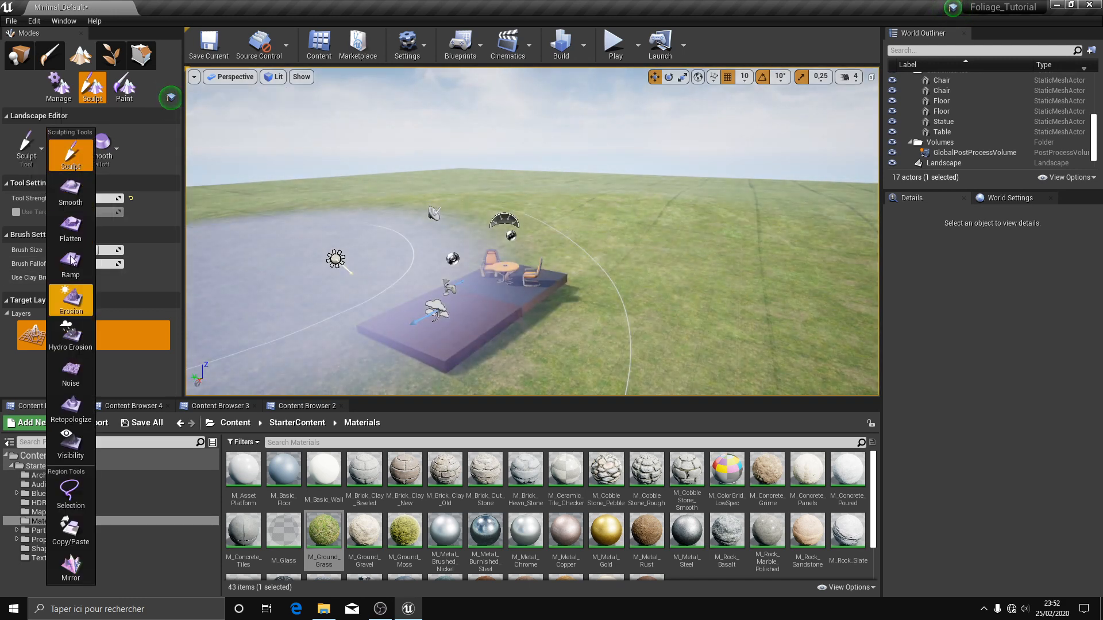
{"action": "left_click", "coordinate": [77, 230]}
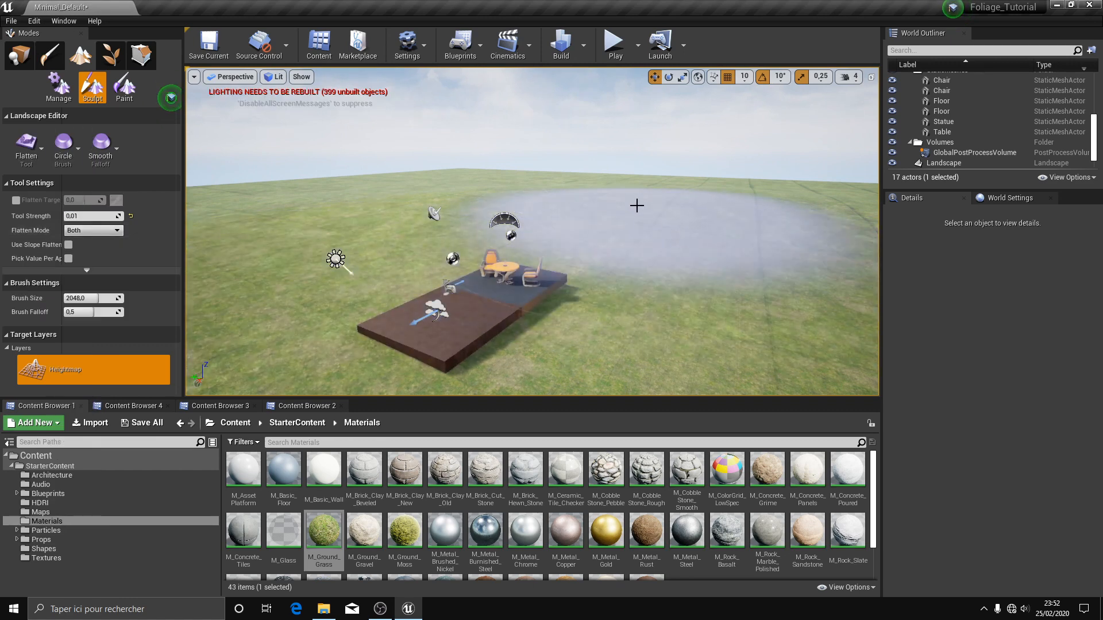
{"action": "left_click_drag", "start_coordinate": [726, 253], "coordinate": [715, 287]}
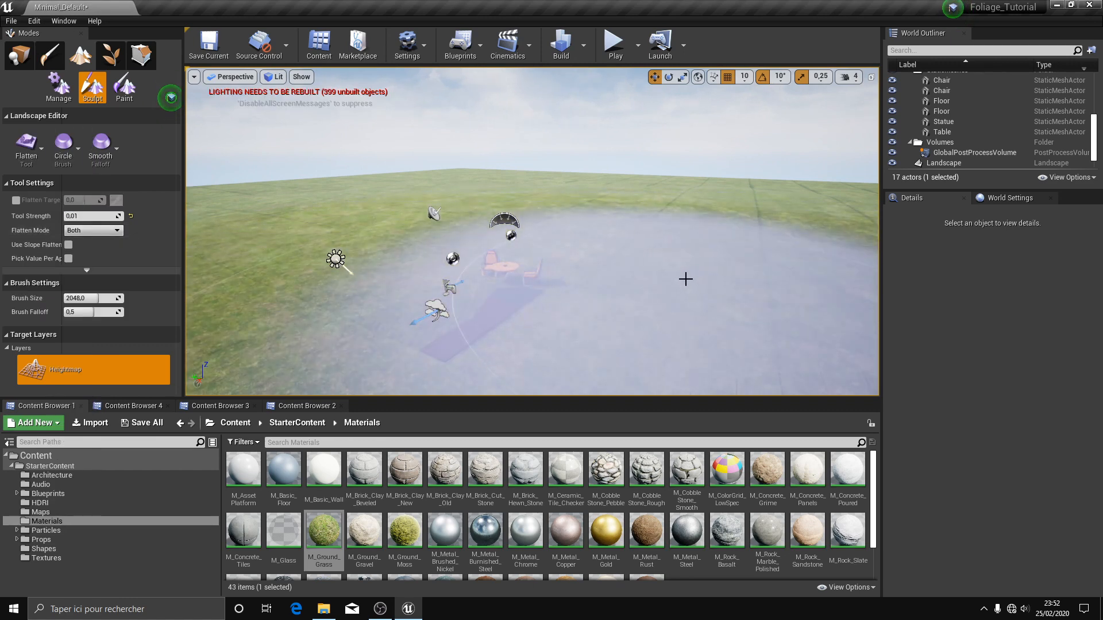
{"action": "key", "text": "ctrl+z"}
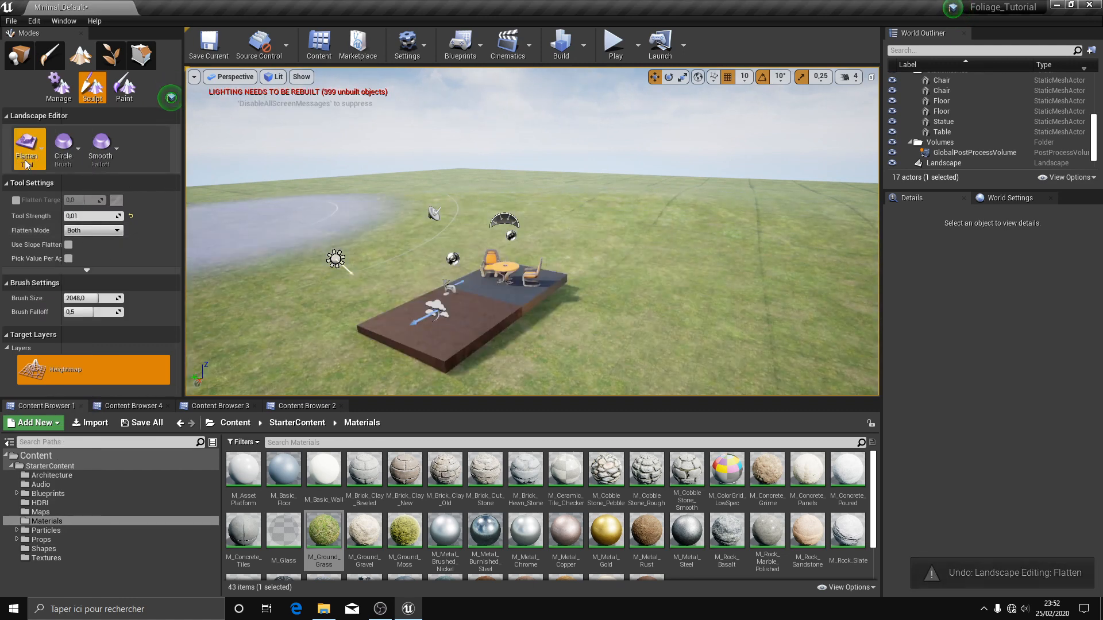
{"action": "left_click", "coordinate": [26, 145]}
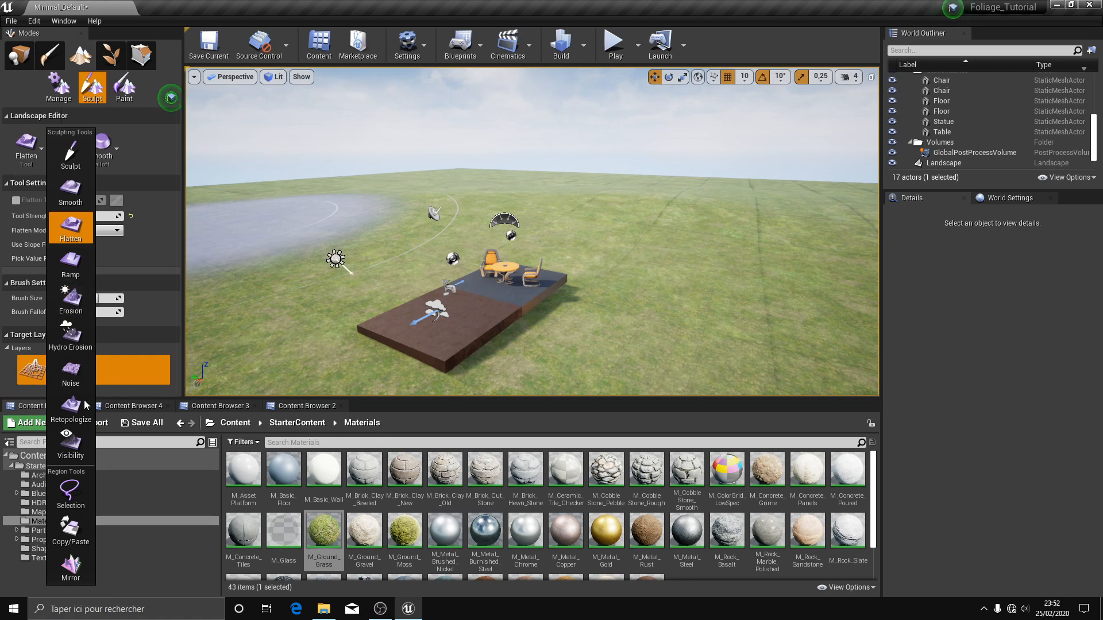
{"action": "left_click", "coordinate": [31, 160]}
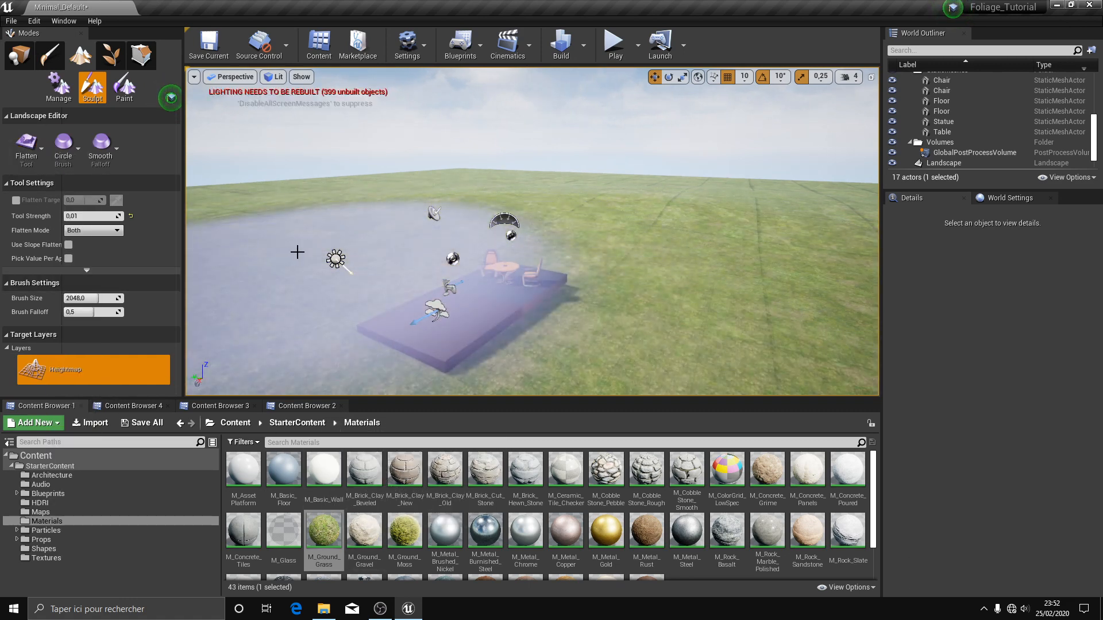
Step: Look over the landscape around the furnished floor from several viewpoints
{"action": "mouse_move", "coordinate": [699, 236]}
{"action": "right_mouse_down"}
{"action": "mouse_move", "coordinate": [725, 239]}
{"action": "mouse_move", "coordinate": [672, 256]}
{"action": "right_mouse_up"}
{"action": "key", "text": "w"}
{"action": "scroll", "coordinate": [672, 256], "scroll_direction": "down", "scroll_amount": 3}
{"action": "key", "text": "Left"}
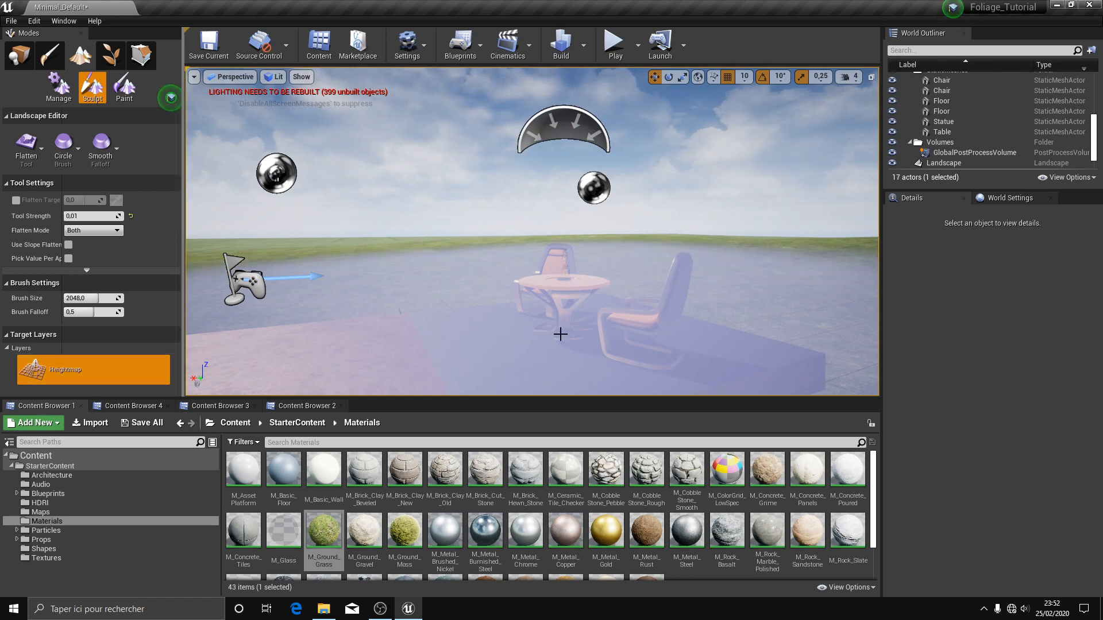
{"action": "mouse_move", "coordinate": [561, 335]}
{"action": "right_mouse_down"}
{"action": "mouse_move", "coordinate": [506, 335]}
{"action": "mouse_move", "coordinate": [519, 373]}
{"action": "mouse_move", "coordinate": [512, 334]}
{"action": "right_mouse_up"}
{"action": "key", "text": "w"}
{"action": "key", "text": "s"}
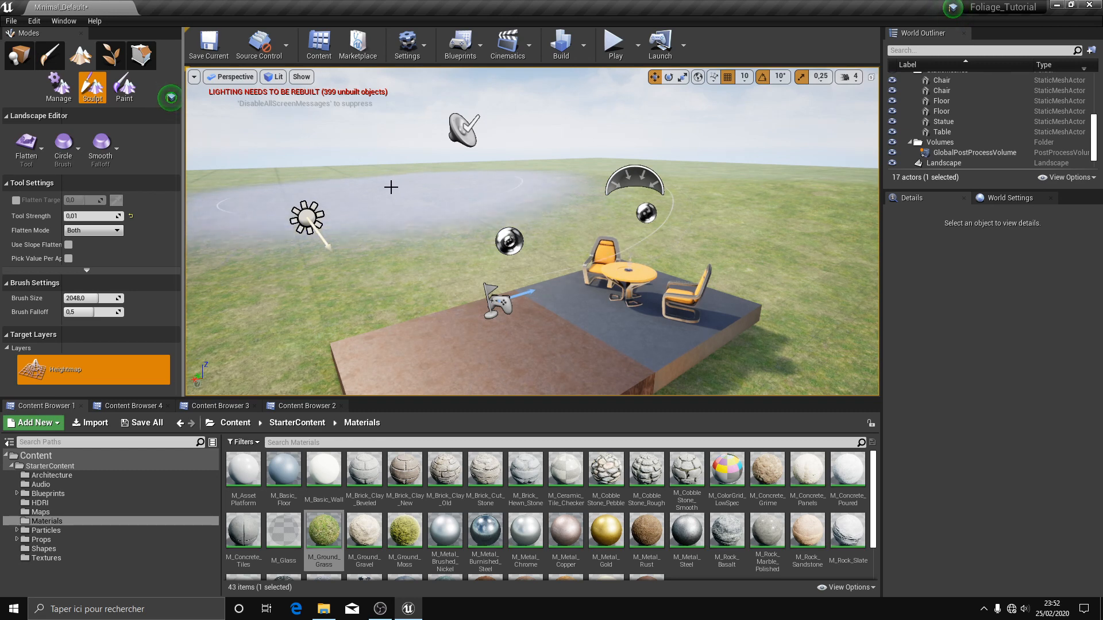
{"action": "right_click_drag", "start_coordinate": [439, 204], "coordinate": [643, 205]}
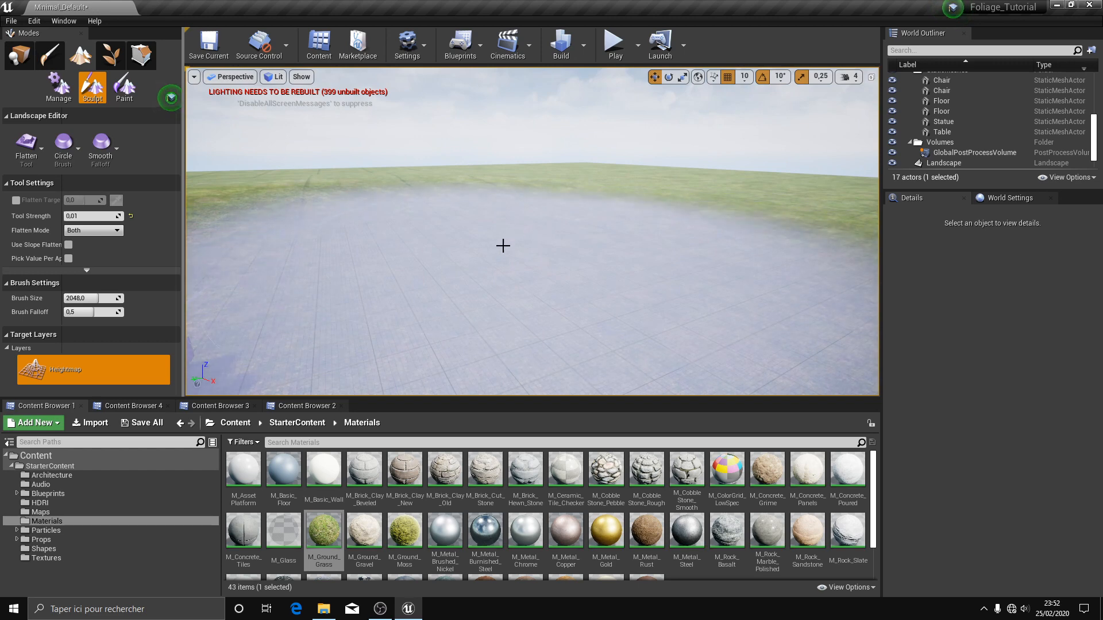
{"action": "right_click_drag", "start_coordinate": [502, 246], "coordinate": [495, 246]}
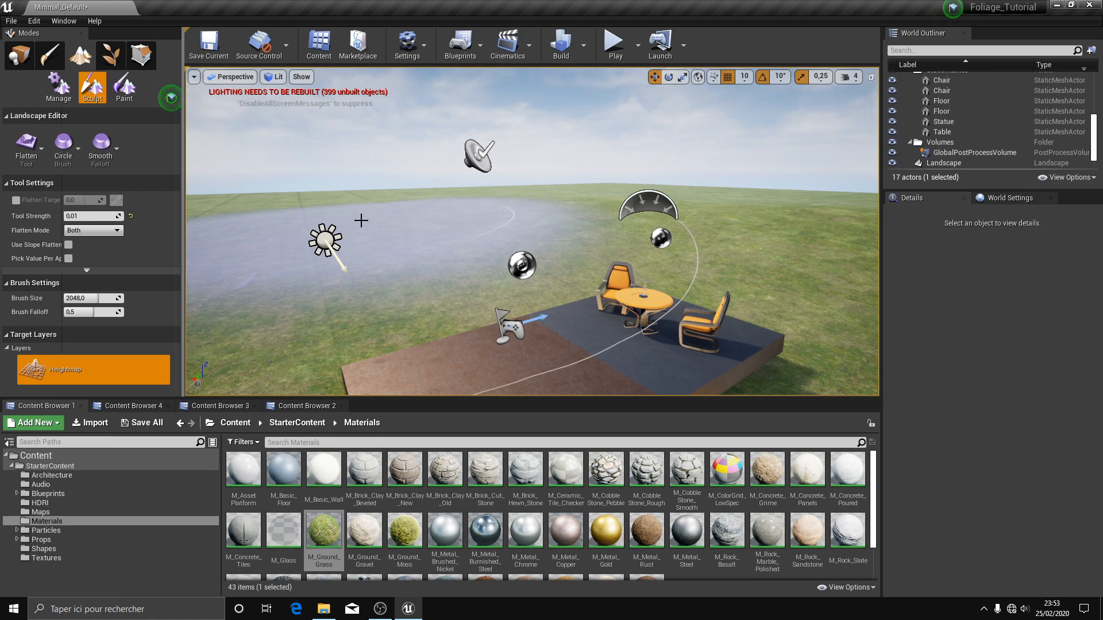
{"action": "mouse_move", "coordinate": [361, 221]}
{"action": "right_mouse_down"}
{"action": "mouse_move", "coordinate": [241, 203]}
{"action": "mouse_move", "coordinate": [353, 259]}
{"action": "mouse_move", "coordinate": [471, 278]}
{"action": "mouse_move", "coordinate": [456, 280]}
{"action": "right_mouse_up"}
{"action": "right_click_drag", "start_coordinate": [650, 202], "coordinate": [427, 188]}
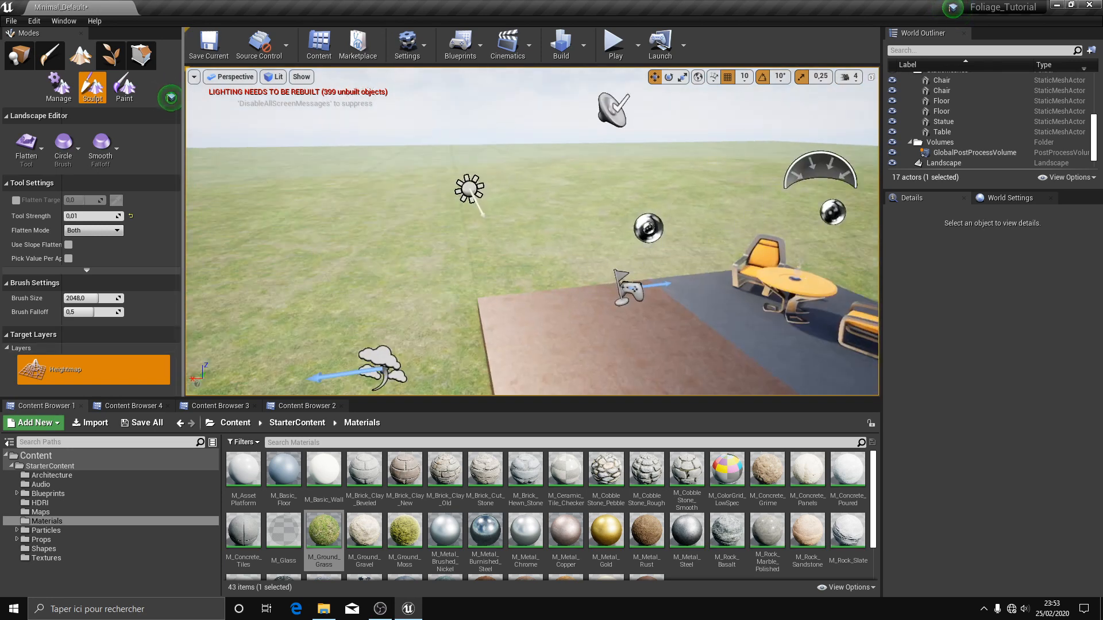
{"action": "right_click_drag", "start_coordinate": [556, 160], "coordinate": [453, 166]}
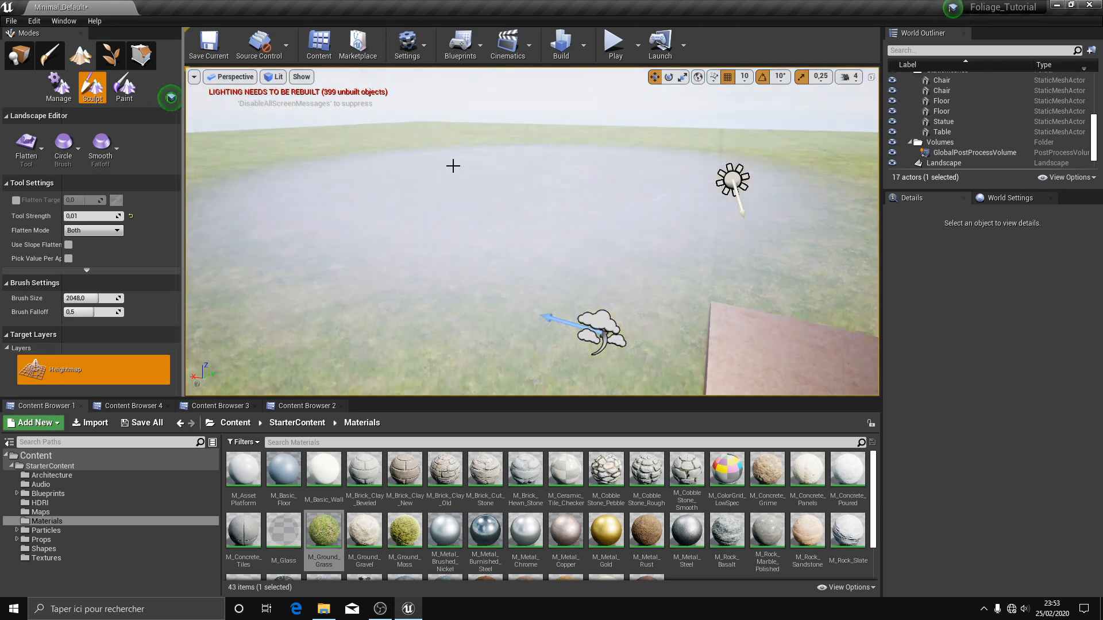
{"action": "right_click_drag", "start_coordinate": [655, 157], "coordinate": [712, 161]}
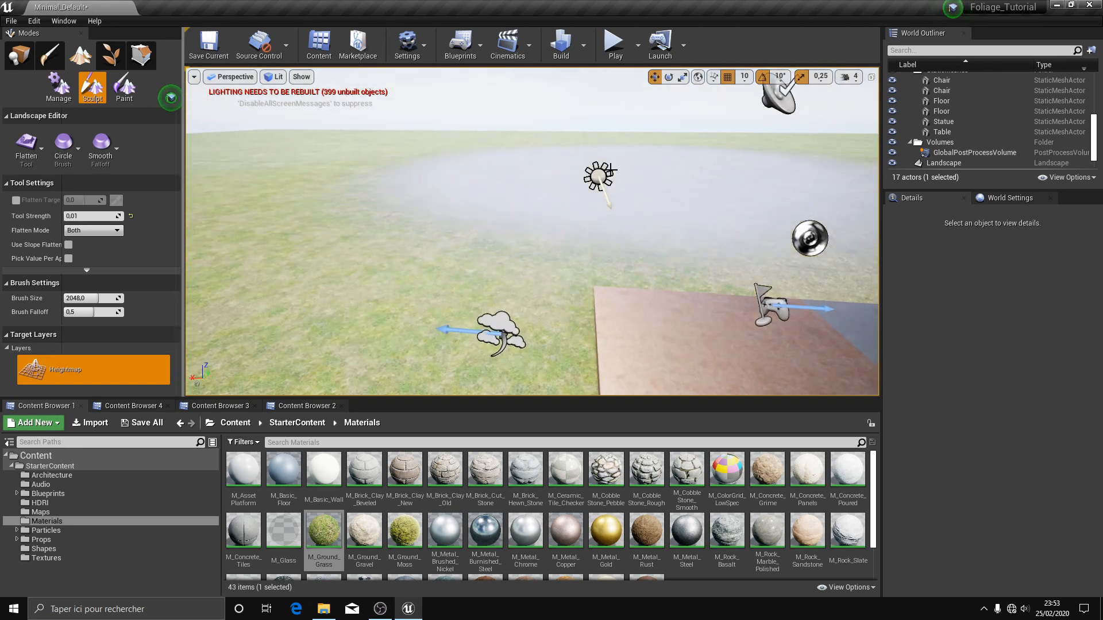
Step: Flatten the terrain around the furnished floor with the Flatten tool
{"action": "mouse_move", "coordinate": [610, 170]}
{"action": "left_mouse_down"}
{"action": "mouse_move", "coordinate": [502, 202]}
{"action": "mouse_move", "coordinate": [514, 308]}
{"action": "left_mouse_up"}
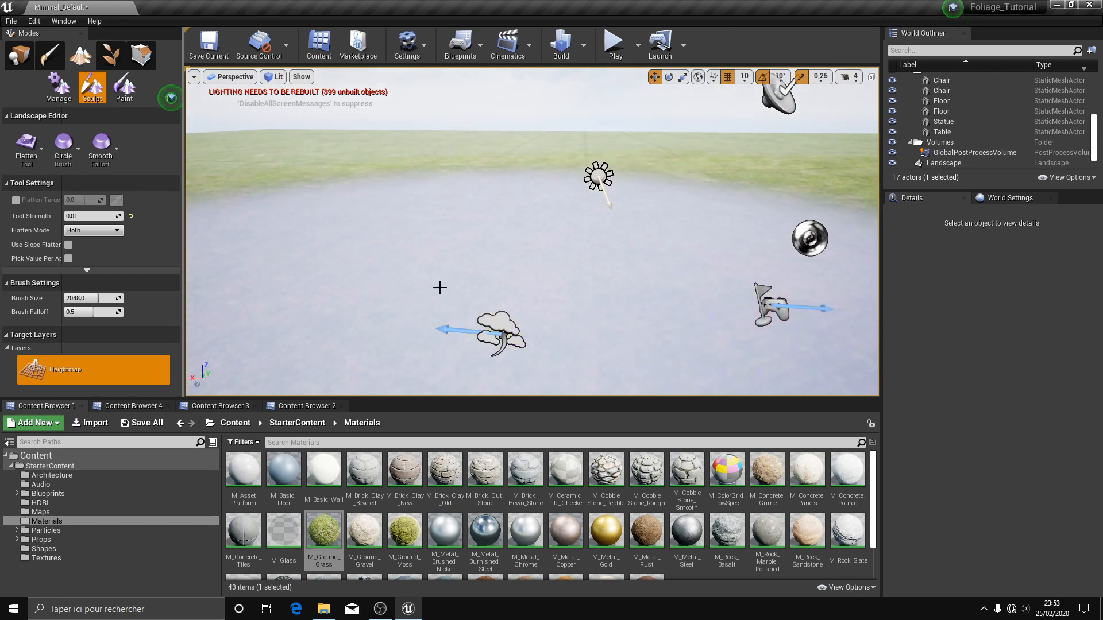
{"action": "mouse_move", "coordinate": [439, 288]}
{"action": "right_mouse_down"}
{"action": "mouse_move", "coordinate": [536, 280]}
{"action": "mouse_move", "coordinate": [536, 219]}
{"action": "right_mouse_up"}
{"action": "key", "text": "w"}
{"action": "key", "text": "s"}
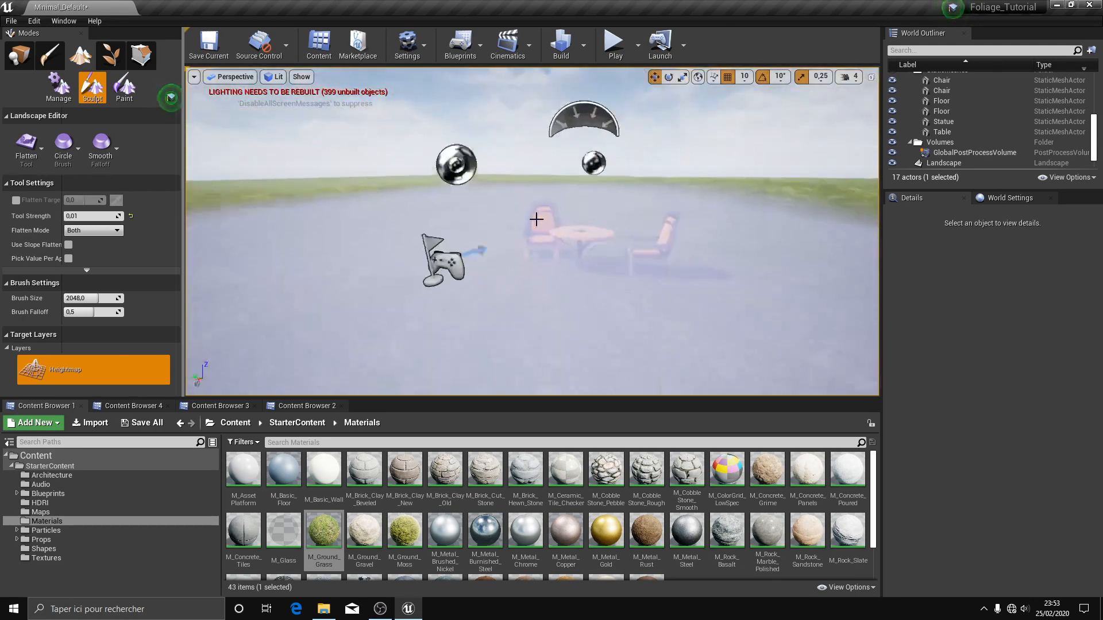
{"action": "scroll", "coordinate": [536, 219], "scroll_direction": "down", "scroll_amount": 3}
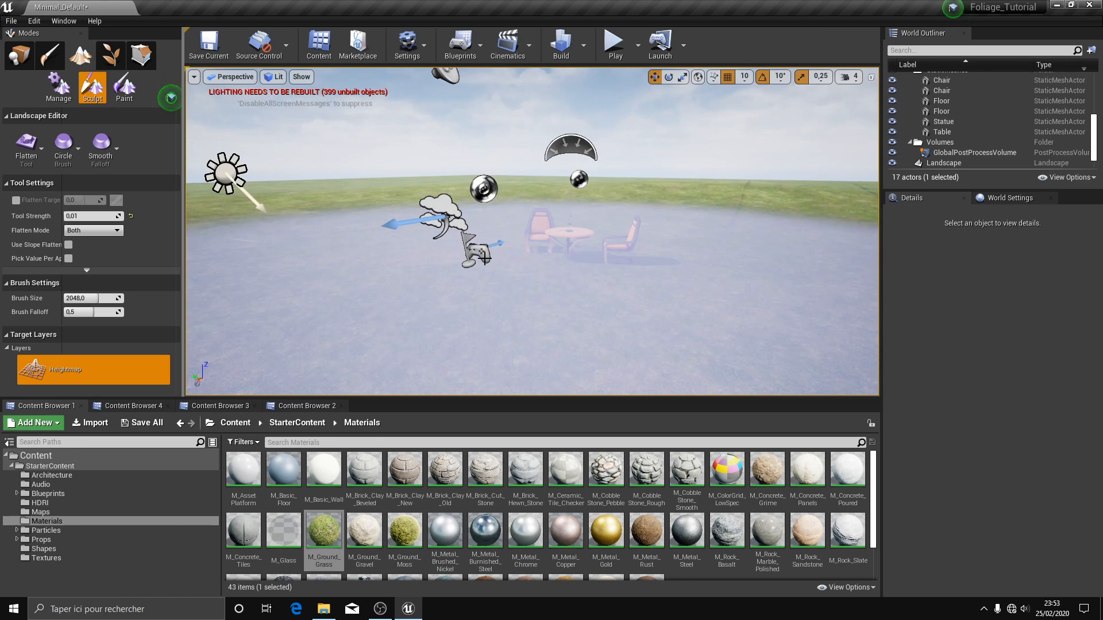
Step: Switch the sculpting tool to Smooth for the terrain around the furnished floor
{"action": "left_click", "coordinate": [26, 143]}
{"action": "left_click", "coordinate": [56, 184]}
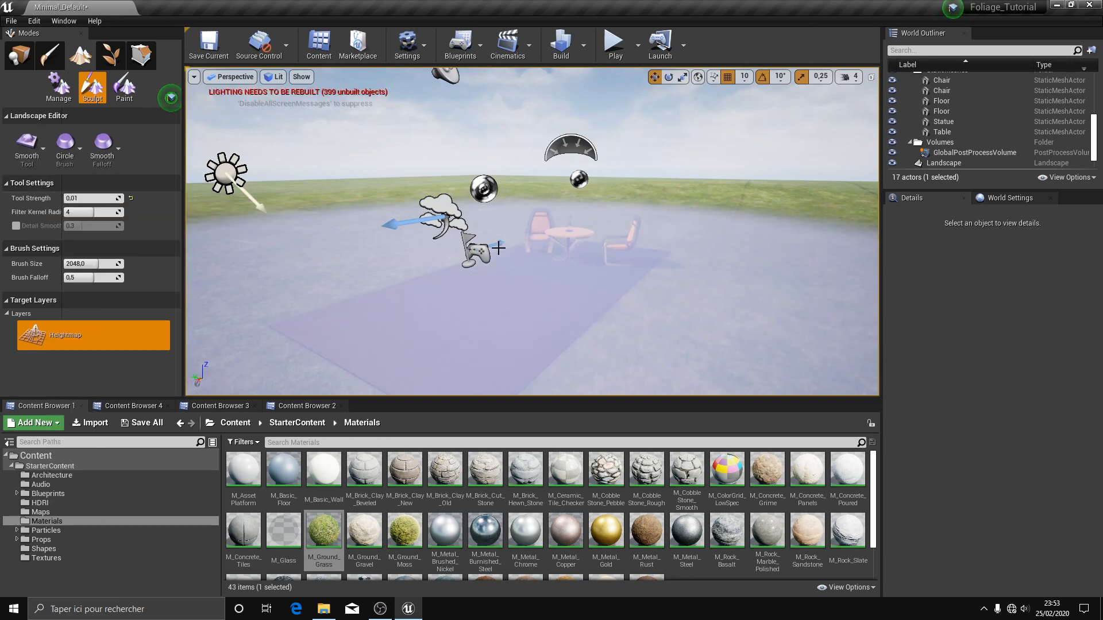
{"action": "mouse_move", "coordinate": [652, 211]}
{"action": "right_mouse_down"}
{"action": "mouse_move", "coordinate": [735, 210]}
{"action": "mouse_move", "coordinate": [666, 190]}
{"action": "mouse_move", "coordinate": [605, 214]}
{"action": "right_mouse_up"}
{"action": "scroll", "coordinate": [610, 190], "scroll_direction": "down", "scroll_amount": 5}
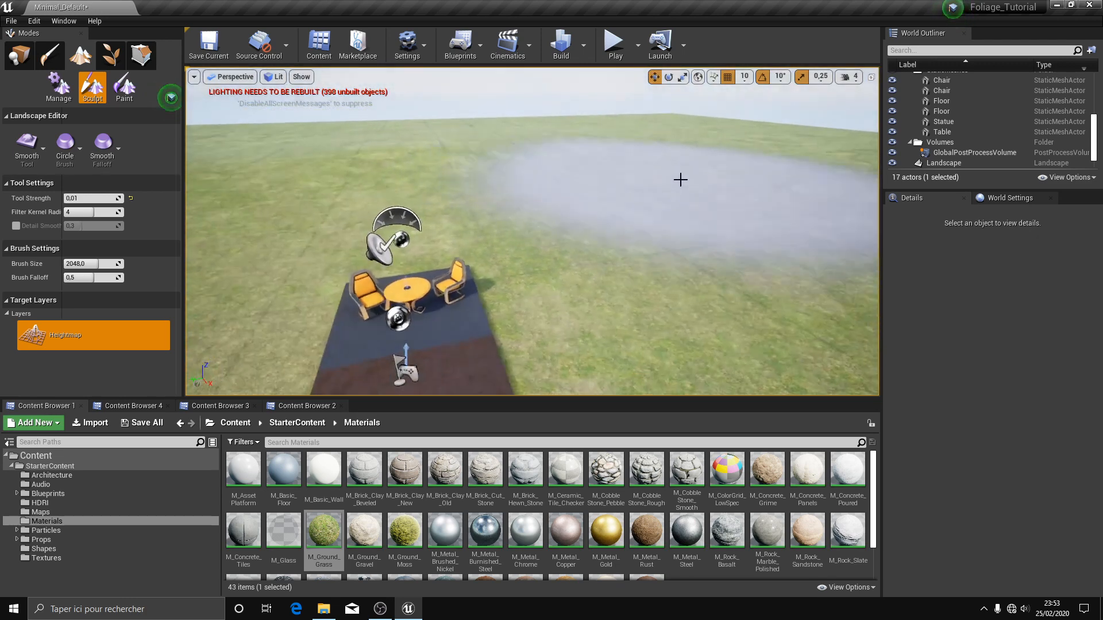
Step: Switch to Foliage mode and open the Props folder of StarterContent
{"action": "left_click", "coordinate": [111, 55]}
{"action": "key", "text": "w"}
{"action": "right_click_drag", "start_coordinate": [501, 257], "coordinate": [356, 230]}
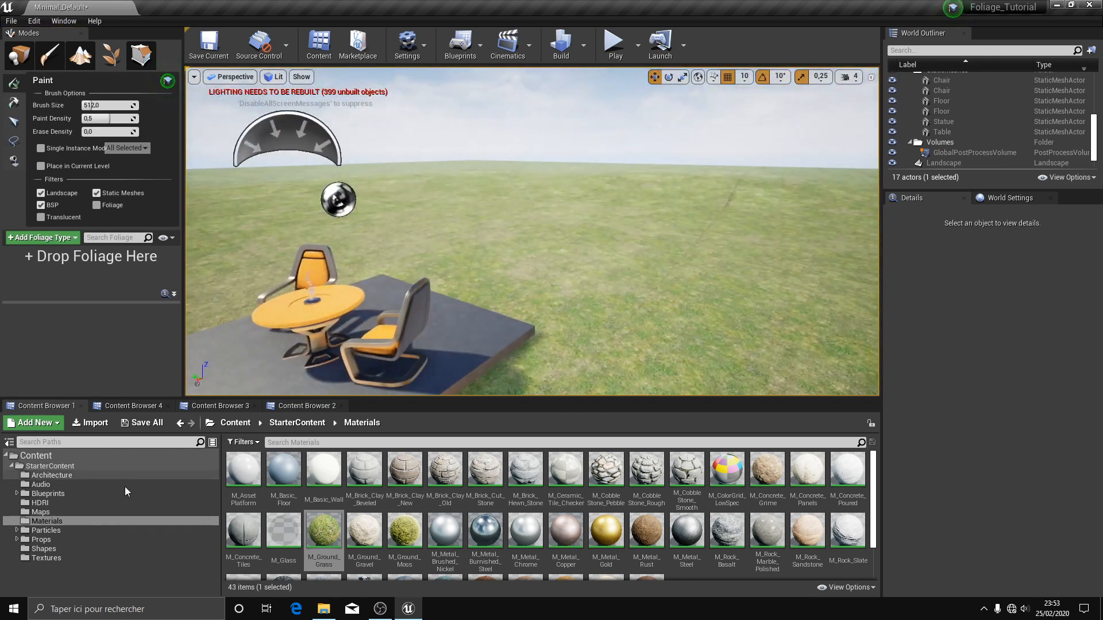
{"action": "left_click", "coordinate": [74, 541]}
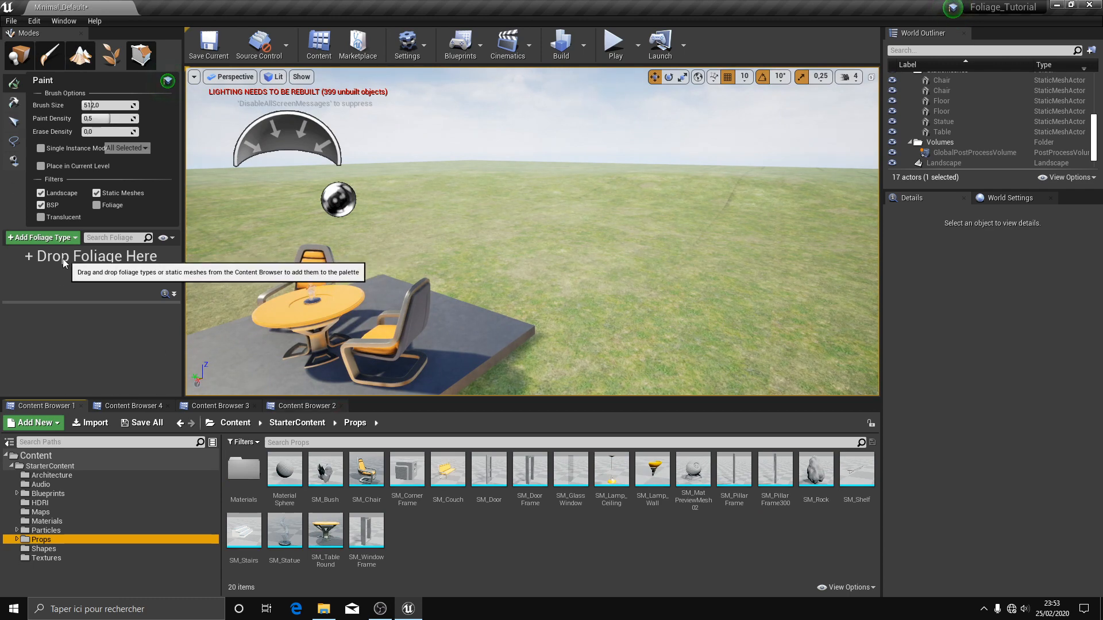
Step: Add SM_Chair as a foliage type and paint chairs across the grass with a brush size of about 271
{"action": "left_click_drag", "start_coordinate": [325, 470], "coordinate": [85, 281]}
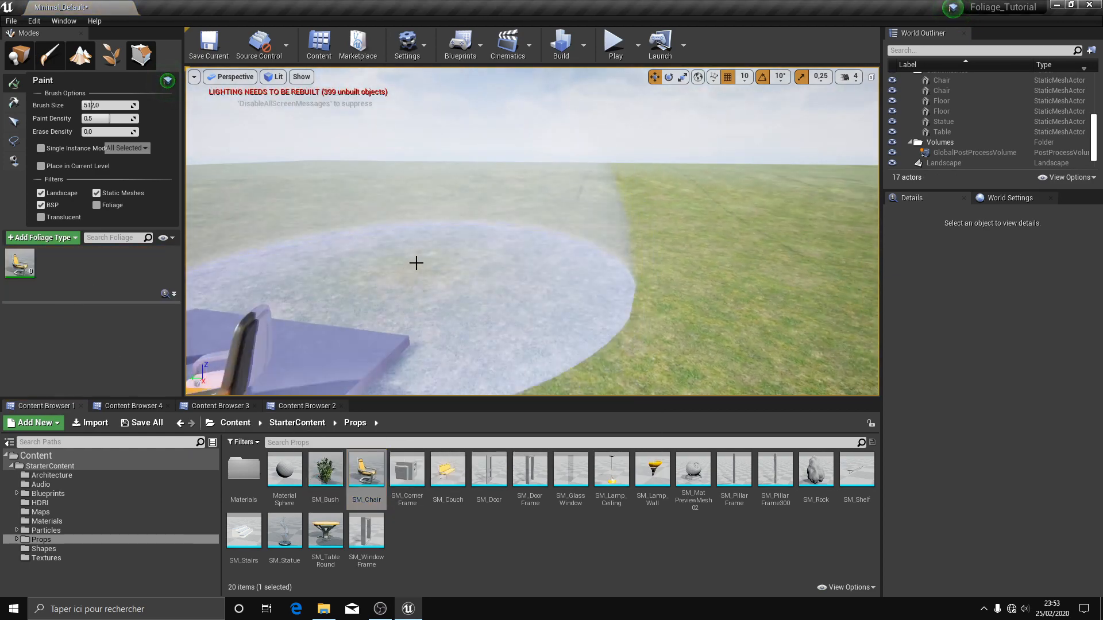
{"action": "scroll", "coordinate": [415, 260], "scroll_direction": "down", "scroll_amount": 2}
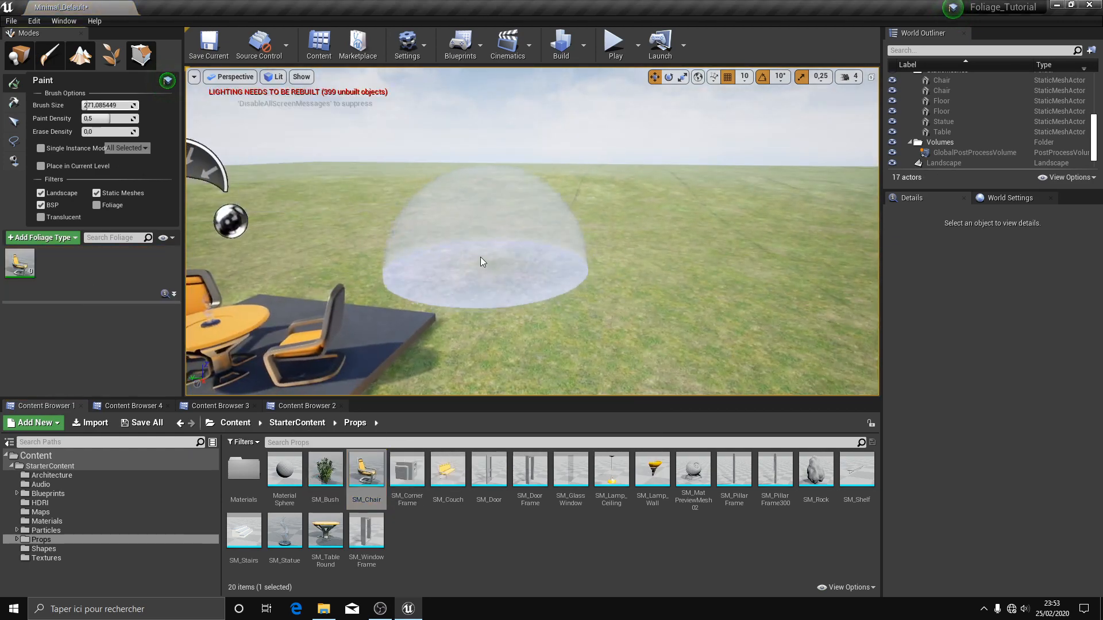
{"action": "mouse_move", "coordinate": [480, 257]}
{"action": "left_mouse_down"}
{"action": "mouse_move", "coordinate": [750, 258]}
{"action": "mouse_move", "coordinate": [615, 307]}
{"action": "mouse_move", "coordinate": [498, 285]}
{"action": "mouse_move", "coordinate": [450, 246]}
{"action": "mouse_move", "coordinate": [678, 185]}
{"action": "left_mouse_up"}
{"action": "scroll", "coordinate": [615, 308], "scroll_direction": "up", "scroll_amount": 3}
{"action": "scroll", "coordinate": [614, 302], "scroll_direction": "down", "scroll_amount": 3}
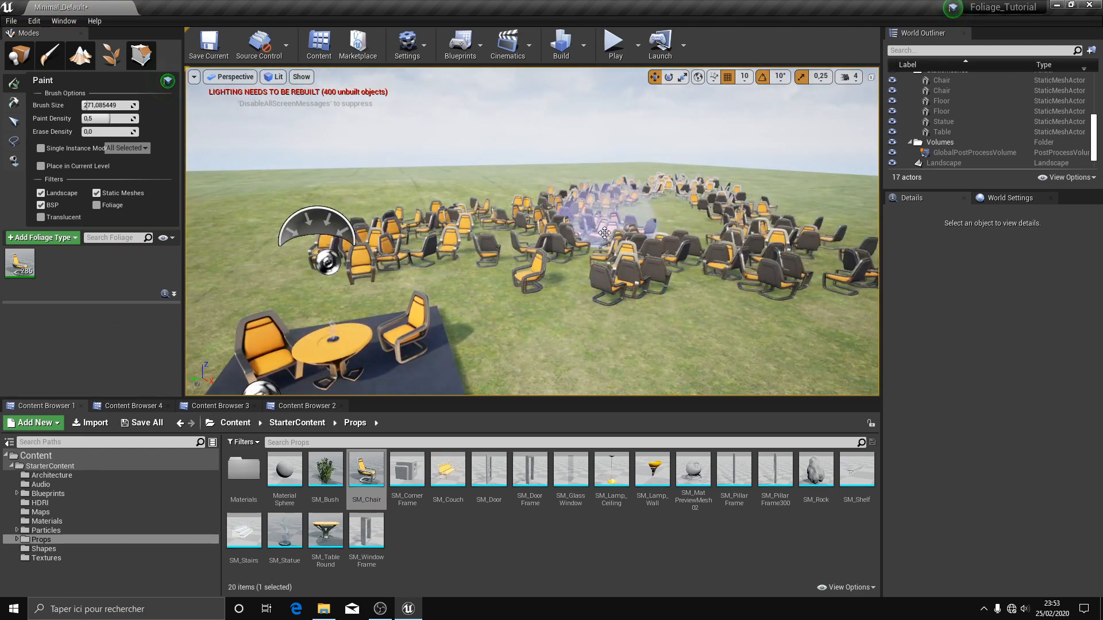
Step: Examine the distribution and orientation of the painted chairs from several viewpoints
{"action": "key", "text": "w"}
{"action": "mouse_move", "coordinate": [591, 332]}
{"action": "right_mouse_down"}
{"action": "mouse_move", "coordinate": [644, 308]}
{"action": "mouse_move", "coordinate": [563, 278]}
{"action": "right_mouse_up"}
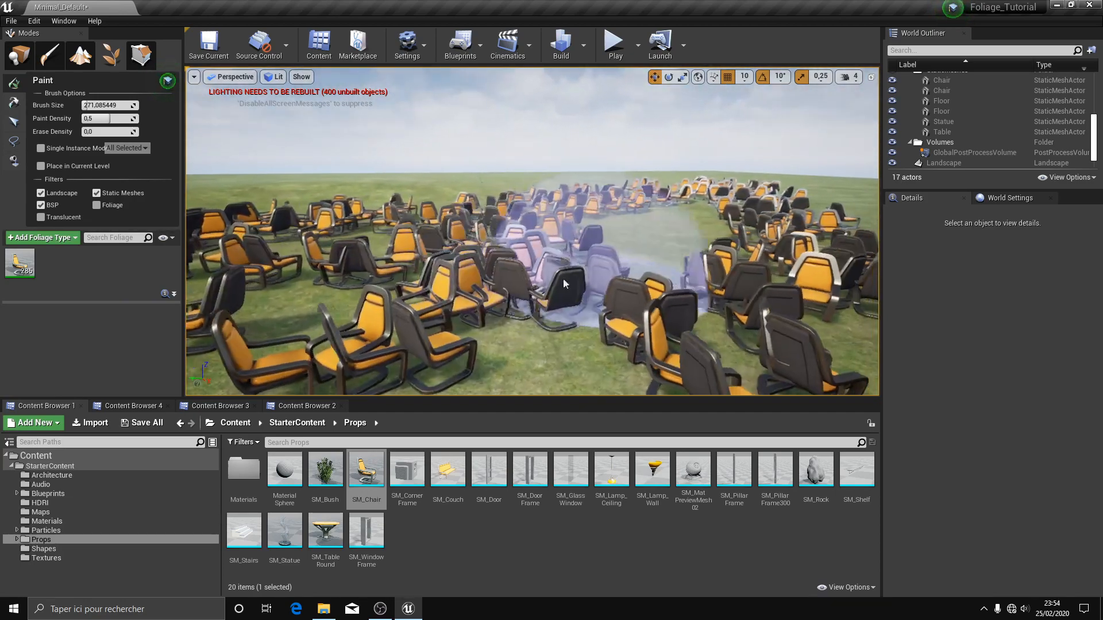
{"action": "key", "text": "Down"}
{"action": "key", "text": "Left"}
{"action": "key", "text": "Right"}
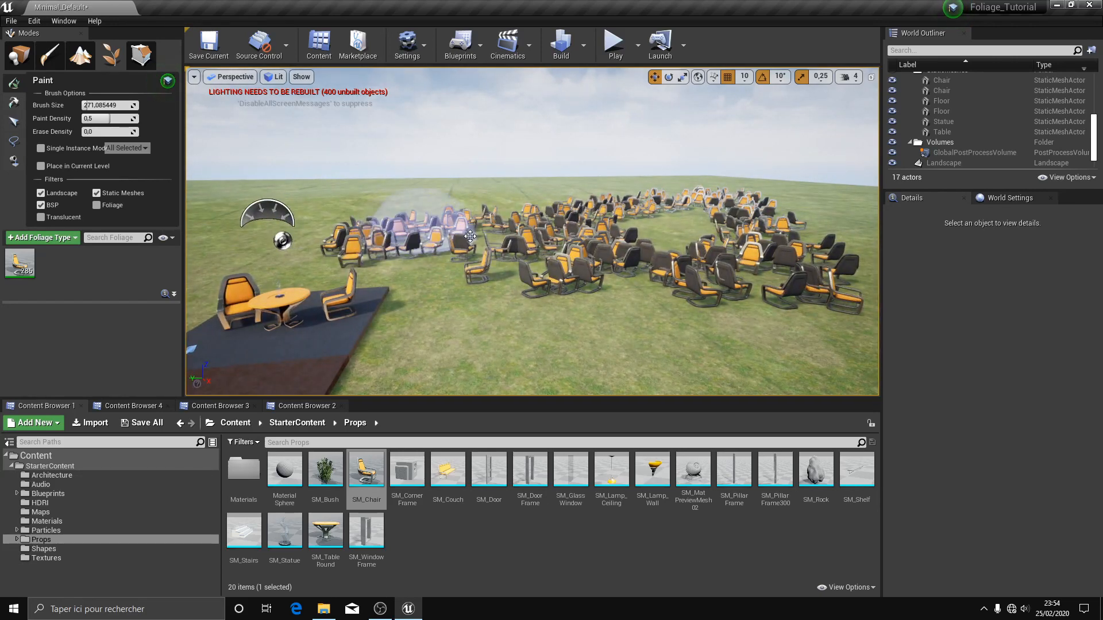
{"action": "right_click_drag", "start_coordinate": [573, 283], "coordinate": [588, 277]}
{"action": "scroll", "coordinate": [563, 287], "scroll_direction": "up", "scroll_amount": 5}
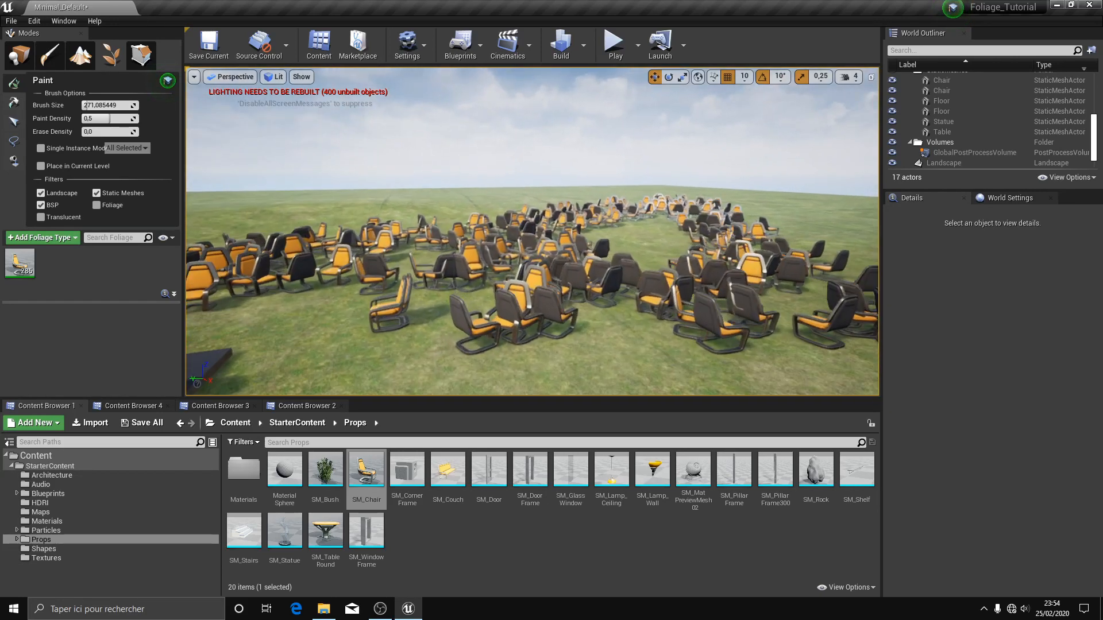
{"action": "scroll", "coordinate": [562, 287], "scroll_direction": "down", "scroll_amount": 5}
{"action": "scroll", "coordinate": [517, 290], "scroll_direction": "up", "scroll_amount": 4}
{"action": "key", "text": "Right"}
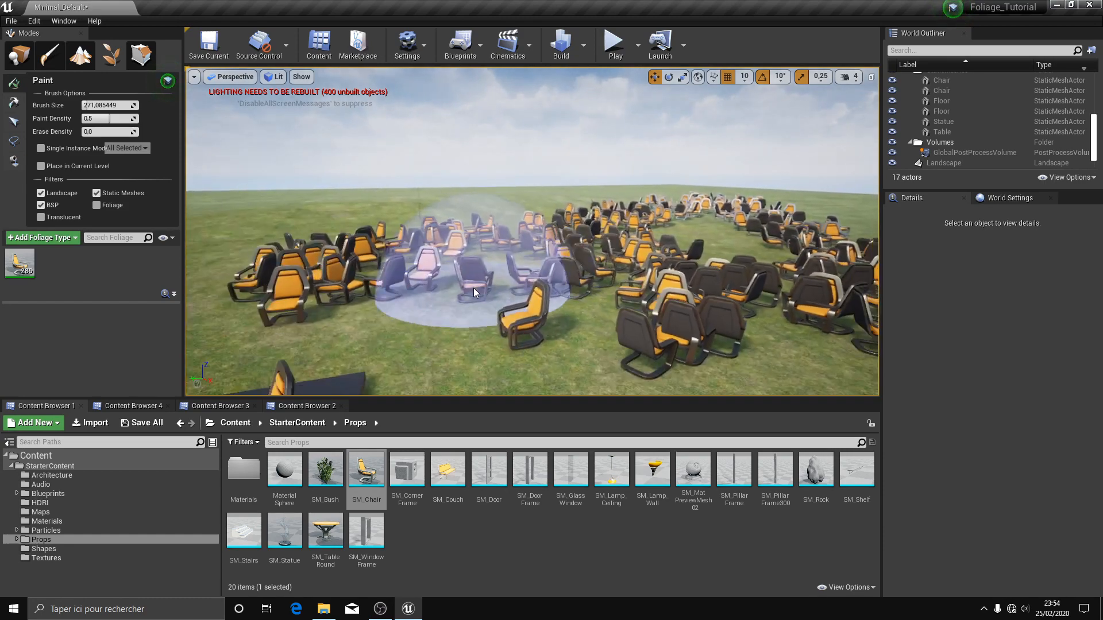
{"action": "key", "text": "Left"}
{"action": "key", "text": "Right"}
{"action": "scroll", "coordinate": [519, 280], "scroll_direction": "down", "scroll_amount": 4}
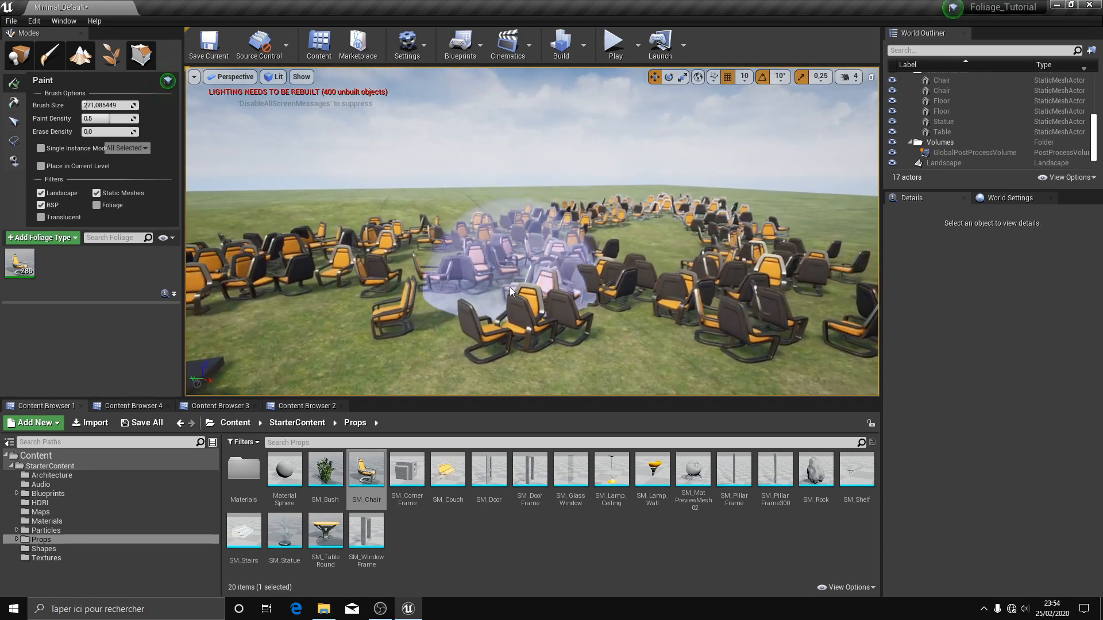
{"action": "right_click_drag", "start_coordinate": [482, 309], "coordinate": [451, 315]}
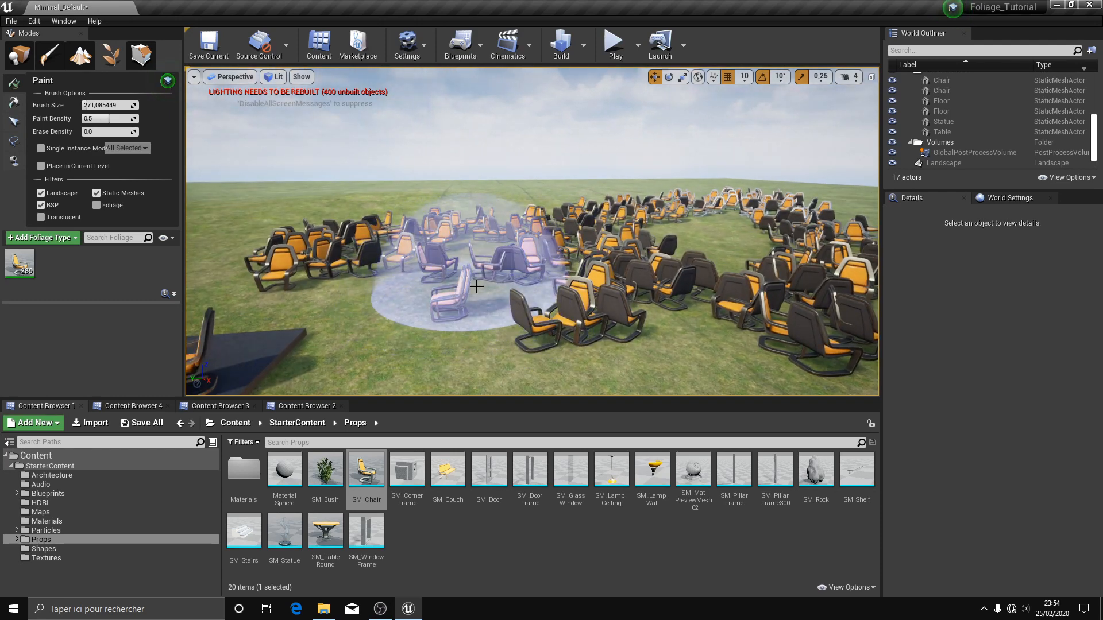
{"action": "right_click_drag", "start_coordinate": [498, 283], "coordinate": [511, 286]}
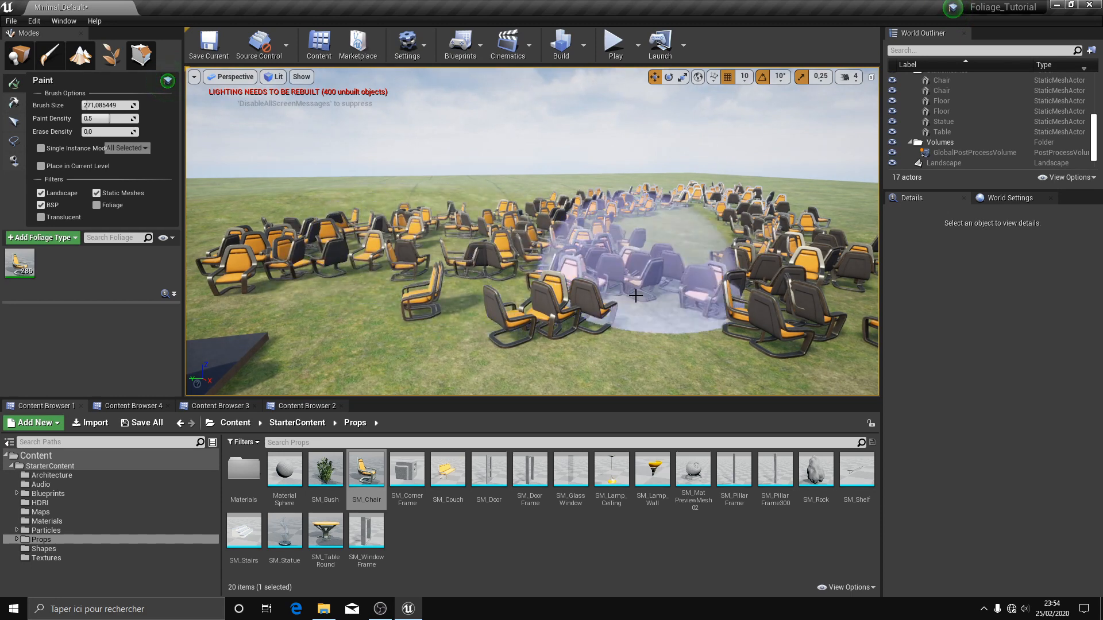
Step: Undo the painted chairs and remove SM_Chair from the foliage palette
{"action": "key", "text": "ctrl+z"}
{"action": "key", "text": "ctrl+z"}
{"action": "key", "text": "ctrl+z"}
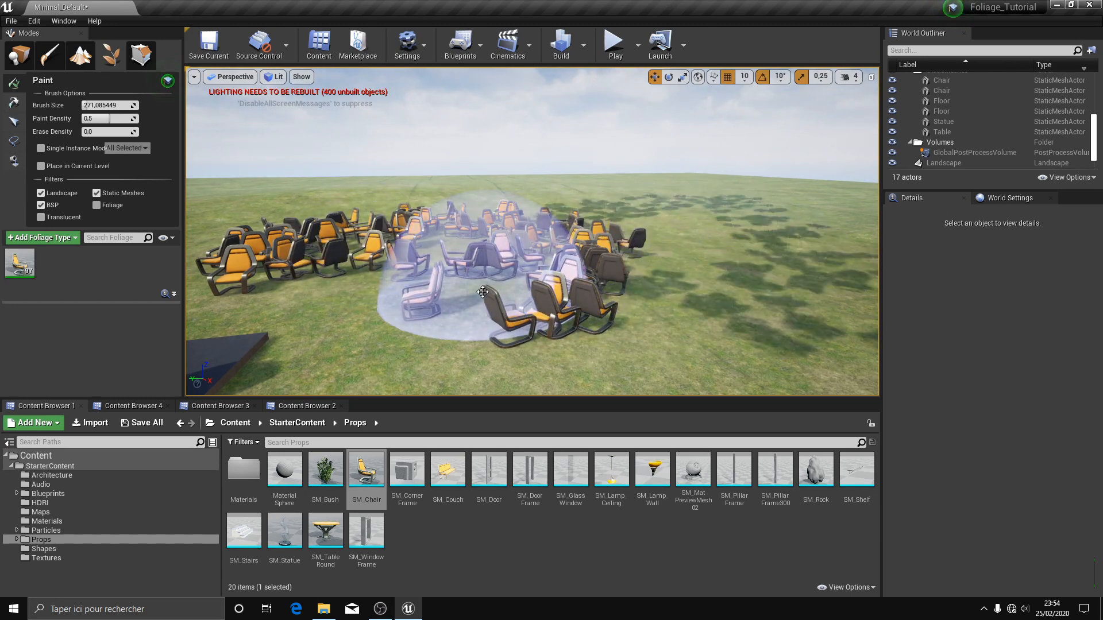
{"action": "right_click", "coordinate": [19, 265]}
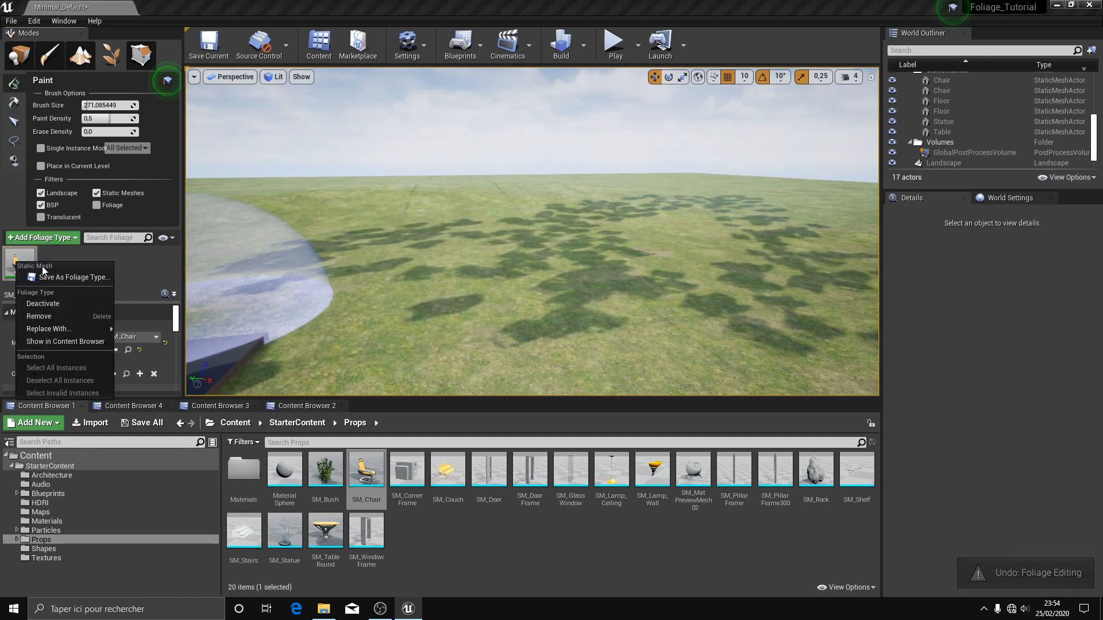
{"action": "left_click", "coordinate": [57, 315]}
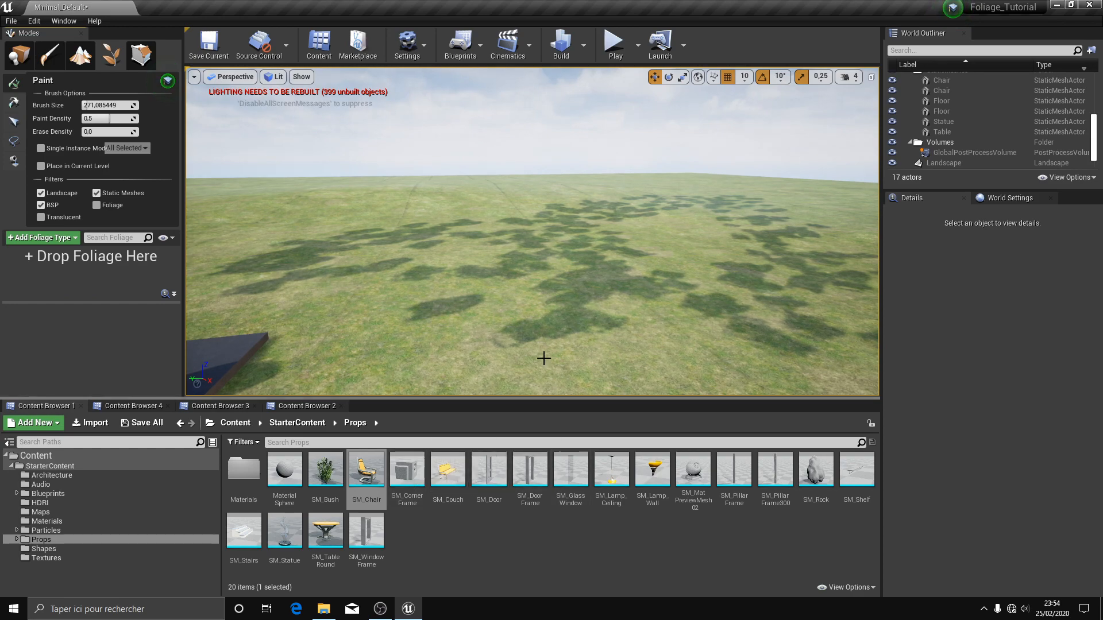
Step: Add the SM_Rock and SM_Bush meshes from Props to the foliage palette
{"action": "left_click_drag", "start_coordinate": [815, 468], "coordinate": [172, 389]}
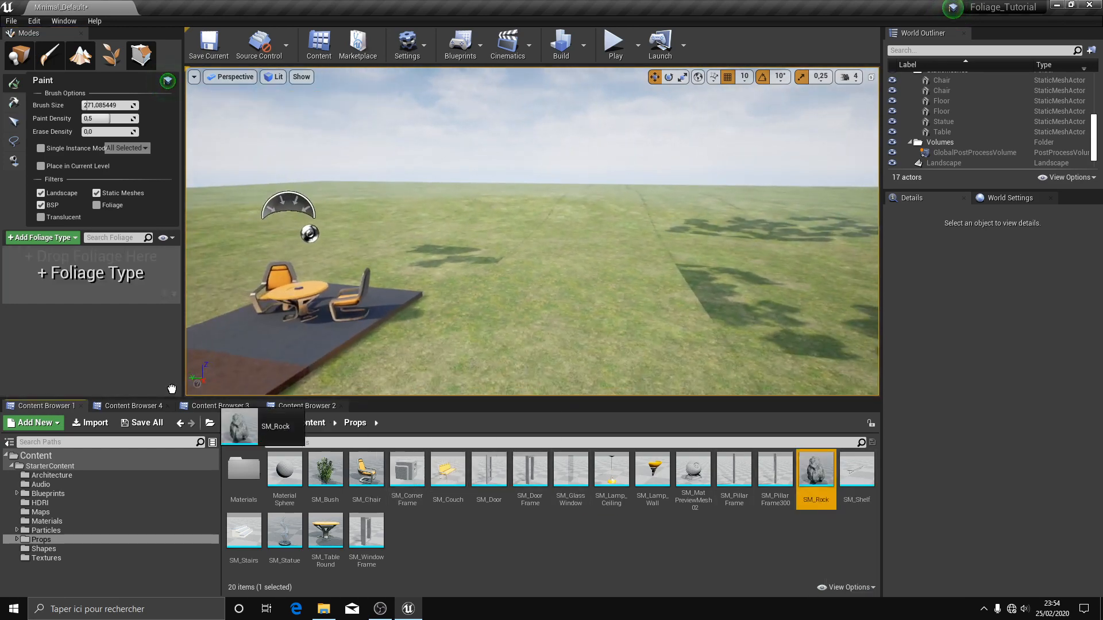
{"action": "scroll", "coordinate": [418, 331], "scroll_direction": "up", "scroll_amount": 2}
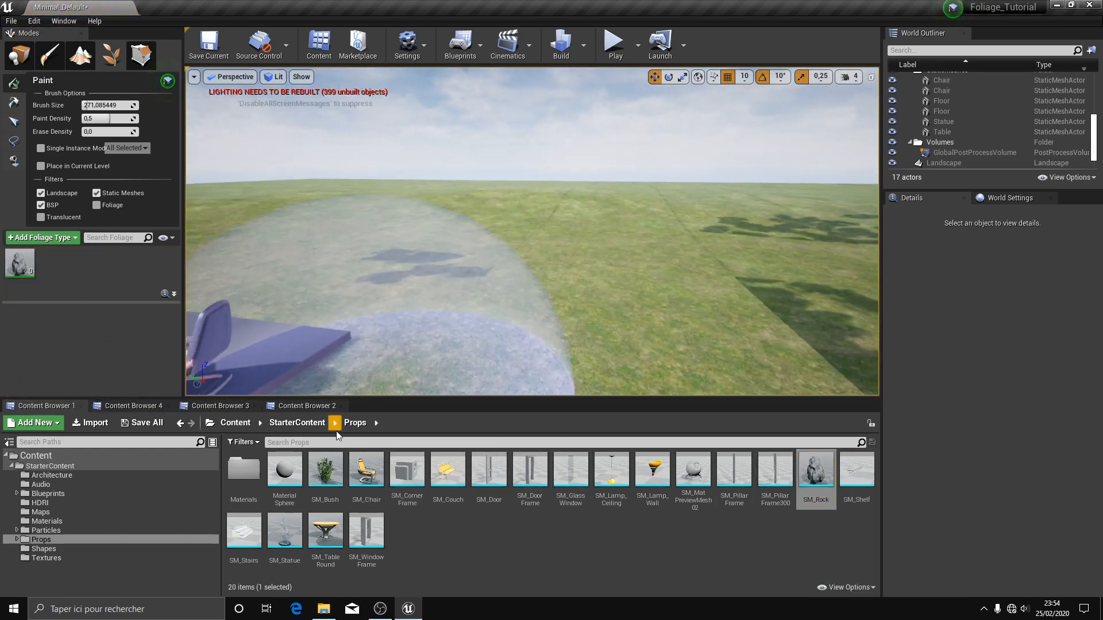
{"action": "scroll", "coordinate": [345, 391], "scroll_direction": "down", "scroll_amount": 1}
{"action": "right_click", "coordinate": [28, 267]}
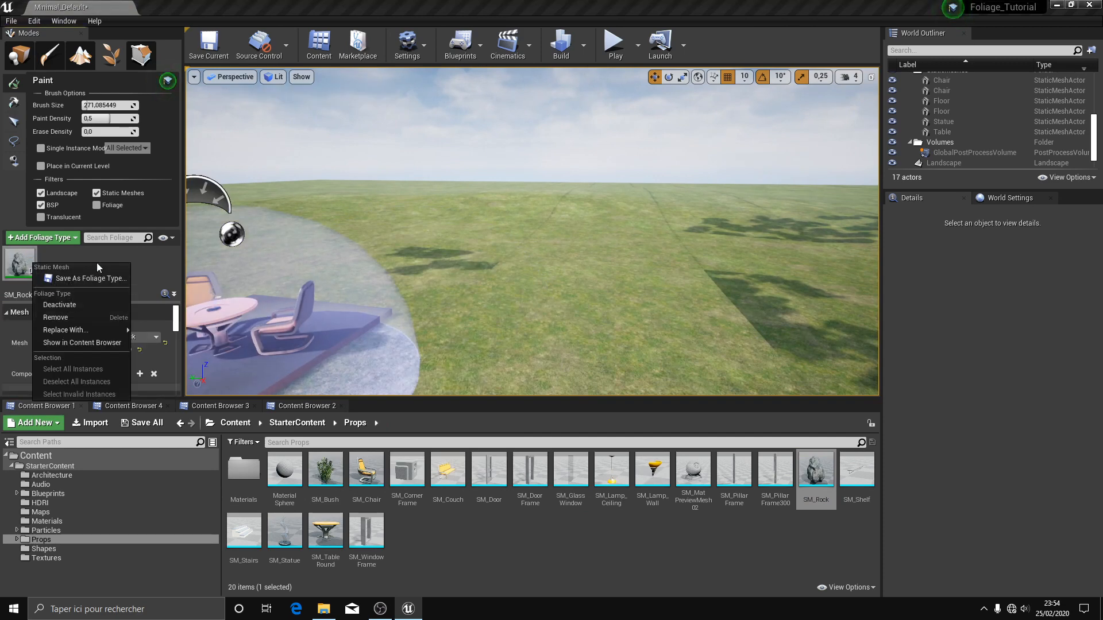
{"action": "left_click_drag", "start_coordinate": [325, 468], "coordinate": [92, 287]}
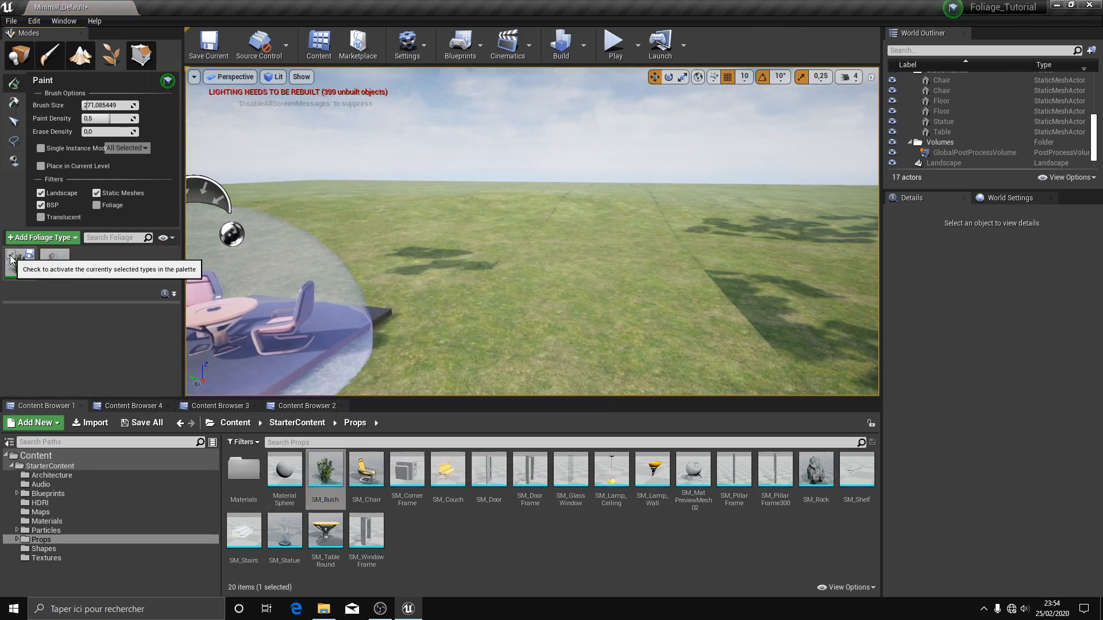
Step: Try painting the grass with only one of the two foliage types active at a time, undoing each stroke
{"action": "mouse_move", "coordinate": [610, 247]}
{"action": "left_mouse_down"}
{"action": "mouse_move", "coordinate": [638, 232]}
{"action": "mouse_move", "coordinate": [707, 270]}
{"action": "left_mouse_up"}
{"action": "key", "text": "ctrl+z"}
{"action": "key", "text": "ctrl+z"}
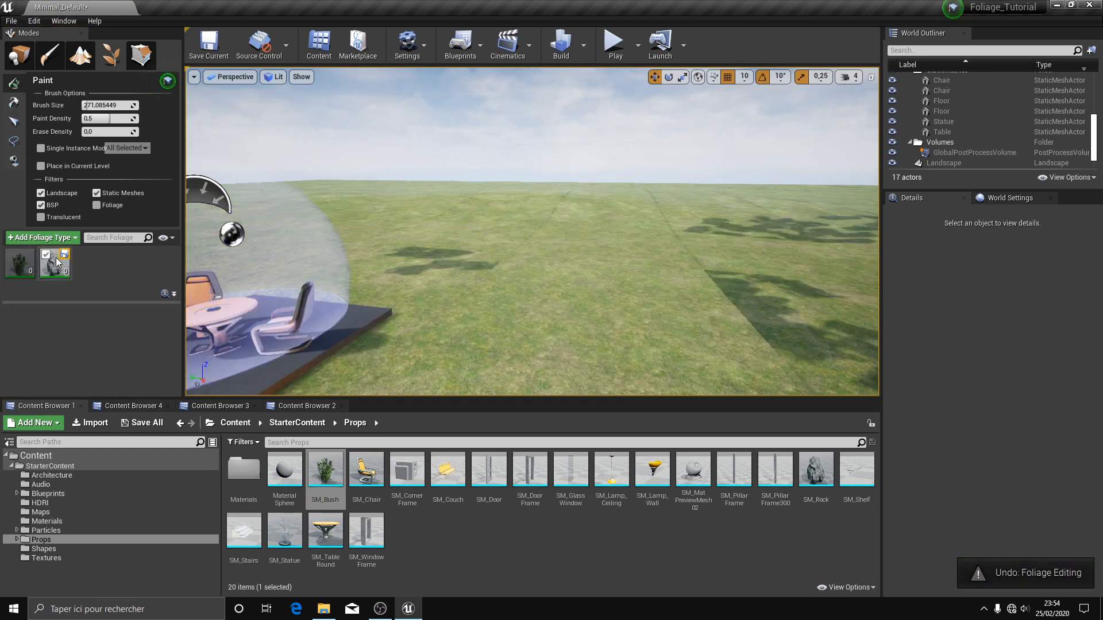
{"action": "mouse_move", "coordinate": [525, 226]}
{"action": "left_mouse_down"}
{"action": "mouse_move", "coordinate": [642, 255]}
{"action": "mouse_move", "coordinate": [571, 310]}
{"action": "left_mouse_up"}
{"action": "key", "text": "ctrl+z"}
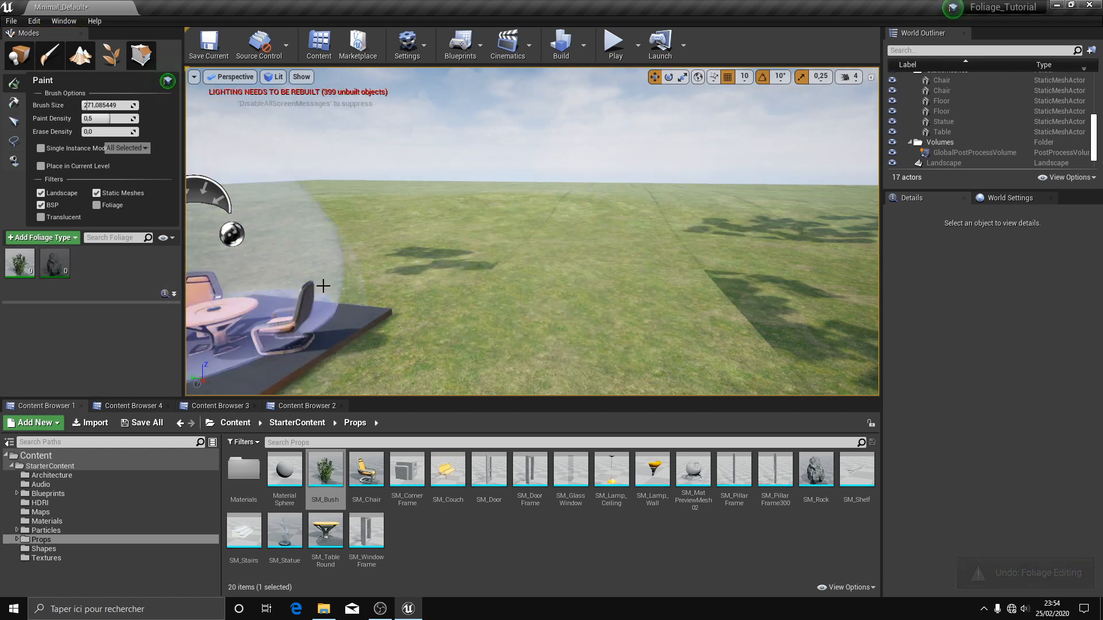
Step: Paint rocks across the grass beside the floor with only SM_Rock active in the foliage palette
{"action": "left_click", "coordinate": [60, 267]}
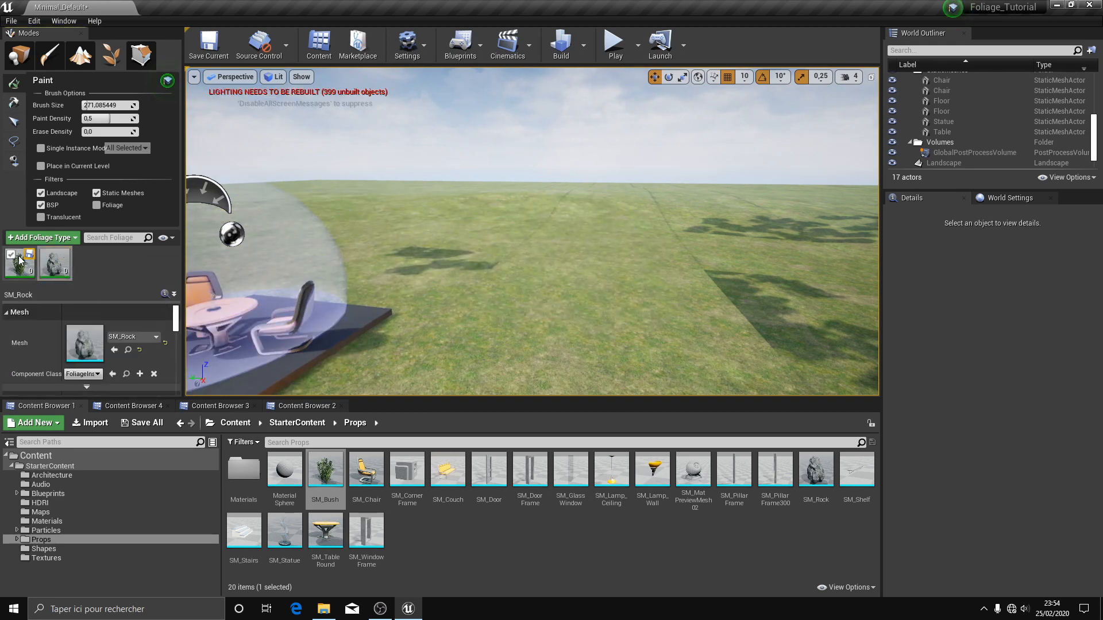
{"action": "mouse_move", "coordinate": [433, 239]}
{"action": "left_mouse_down"}
{"action": "mouse_move", "coordinate": [623, 251]}
{"action": "mouse_move", "coordinate": [575, 259]}
{"action": "left_mouse_up"}
{"action": "scroll", "coordinate": [574, 258], "scroll_direction": "up", "scroll_amount": 5}
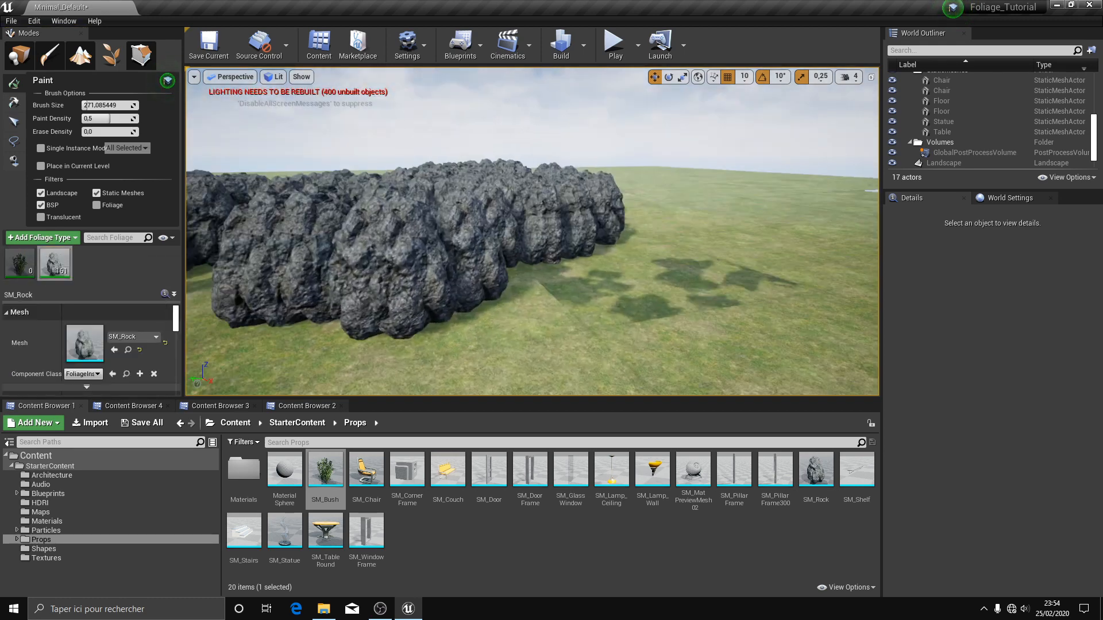
Step: Undo the rocks painted across the grass beside the floor
{"action": "key", "text": "w"}
{"action": "right_click_drag", "start_coordinate": [653, 253], "coordinate": [653, 319]}
{"action": "key", "text": "s"}
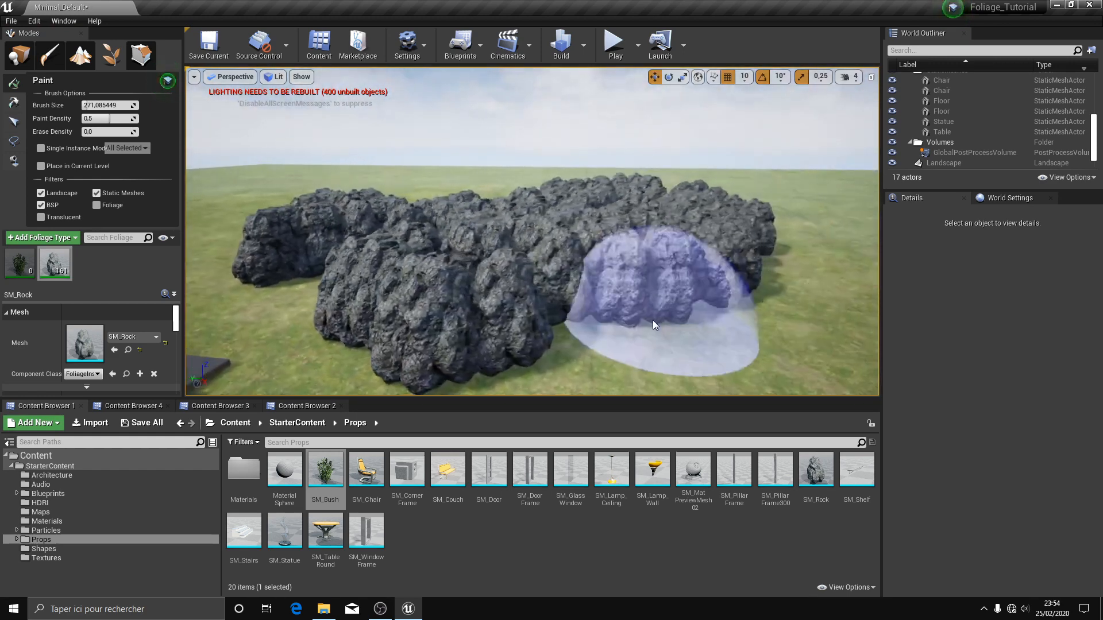
{"action": "key", "text": "ctrl+z"}
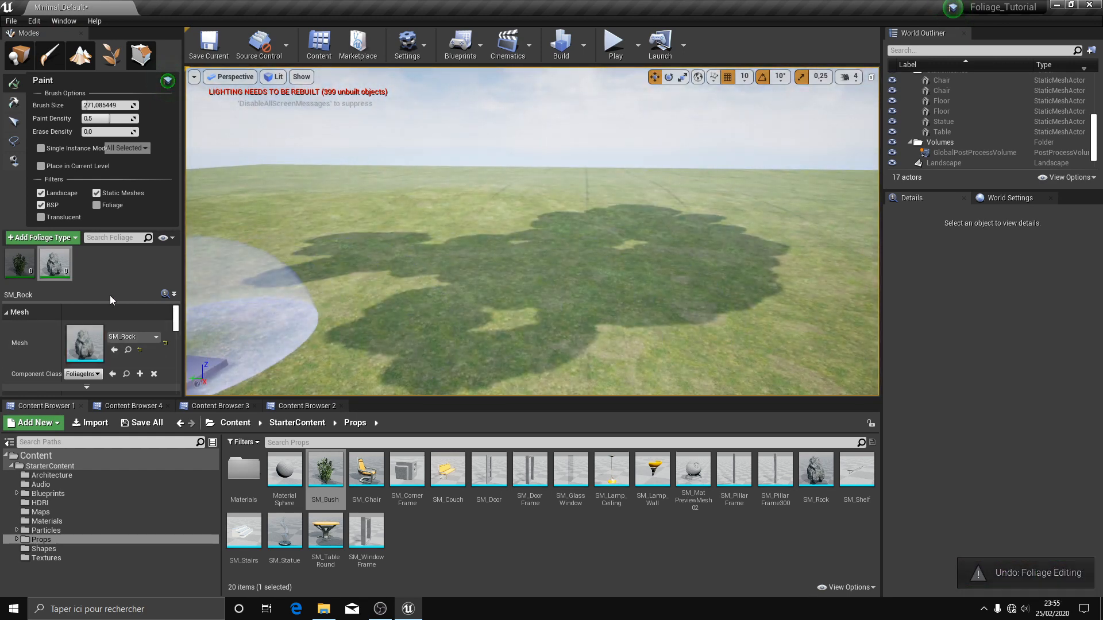
Step: Set the SM_Rock foliage type's Scale X to a minimum of 4 and a maximum of 6
{"action": "scroll", "coordinate": [119, 328], "scroll_direction": "down", "scroll_amount": 4}
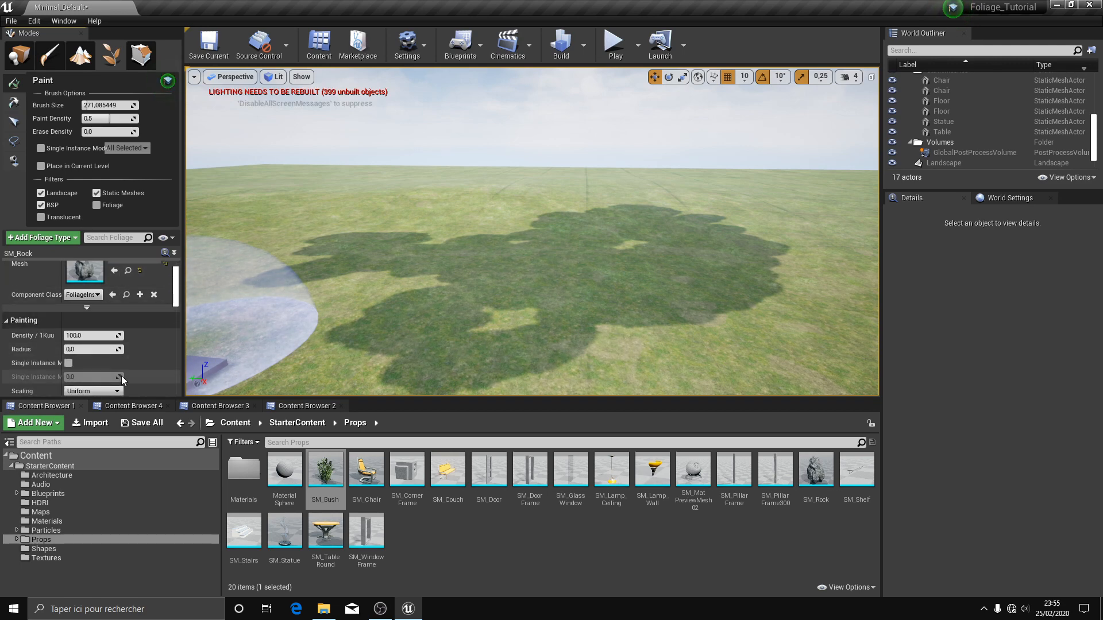
{"action": "scroll", "coordinate": [104, 356], "scroll_direction": "down", "scroll_amount": 2}
{"action": "scroll", "coordinate": [67, 316], "scroll_direction": "up", "scroll_amount": 3}
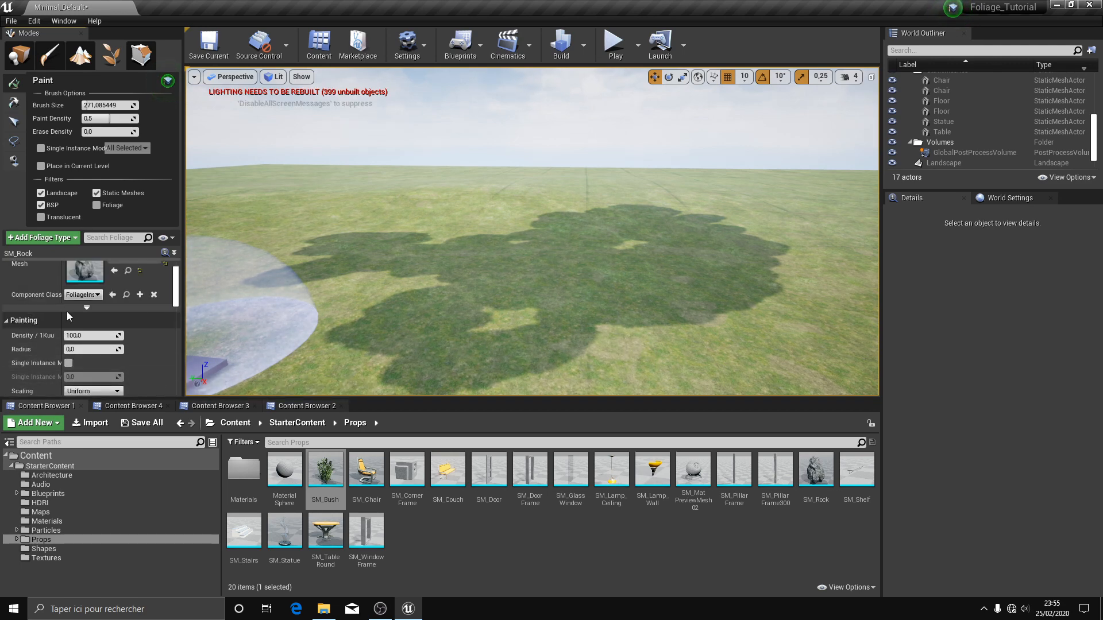
{"action": "scroll", "coordinate": [61, 344], "scroll_direction": "down", "scroll_amount": 2}
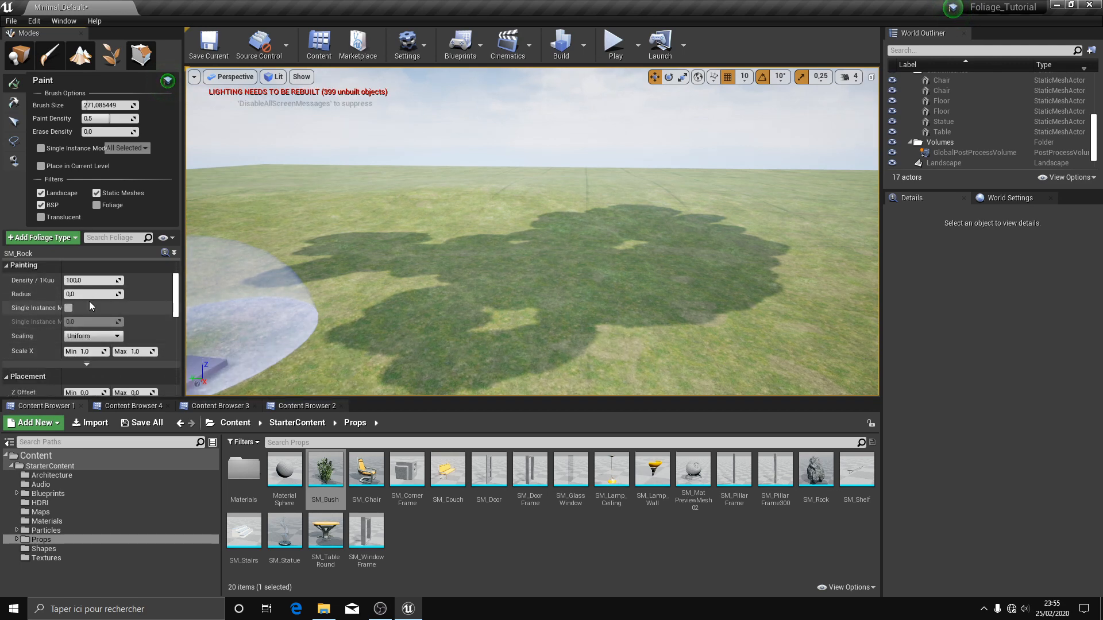
{"action": "left_click", "coordinate": [85, 353]}
{"action": "type", "text": "4"}
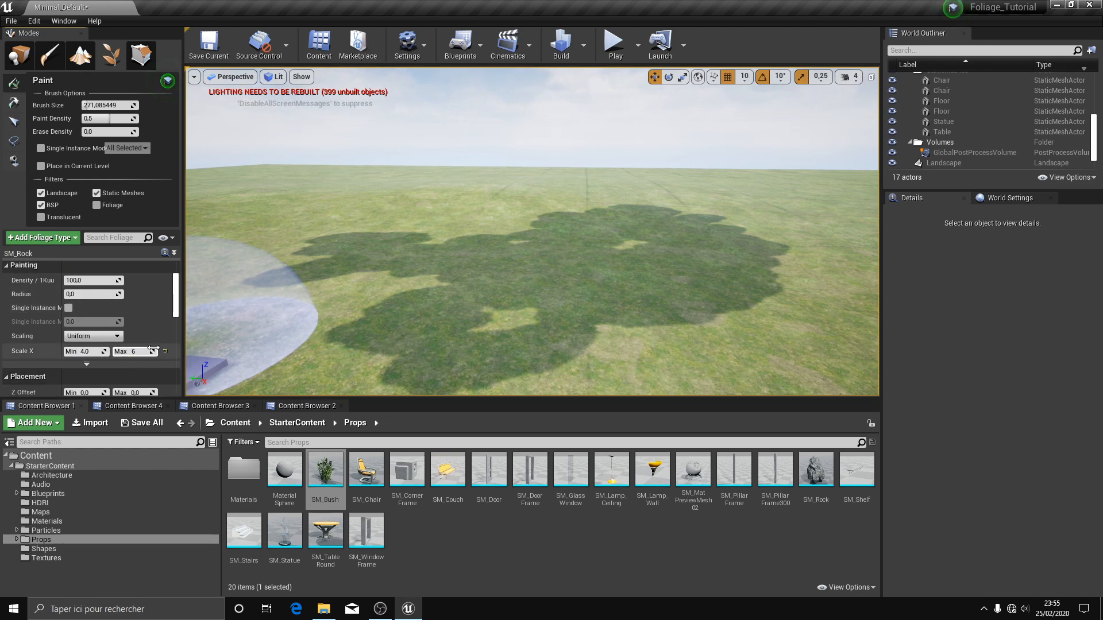
{"action": "scroll", "coordinate": [137, 348], "scroll_direction": "up", "scroll_amount": 2}
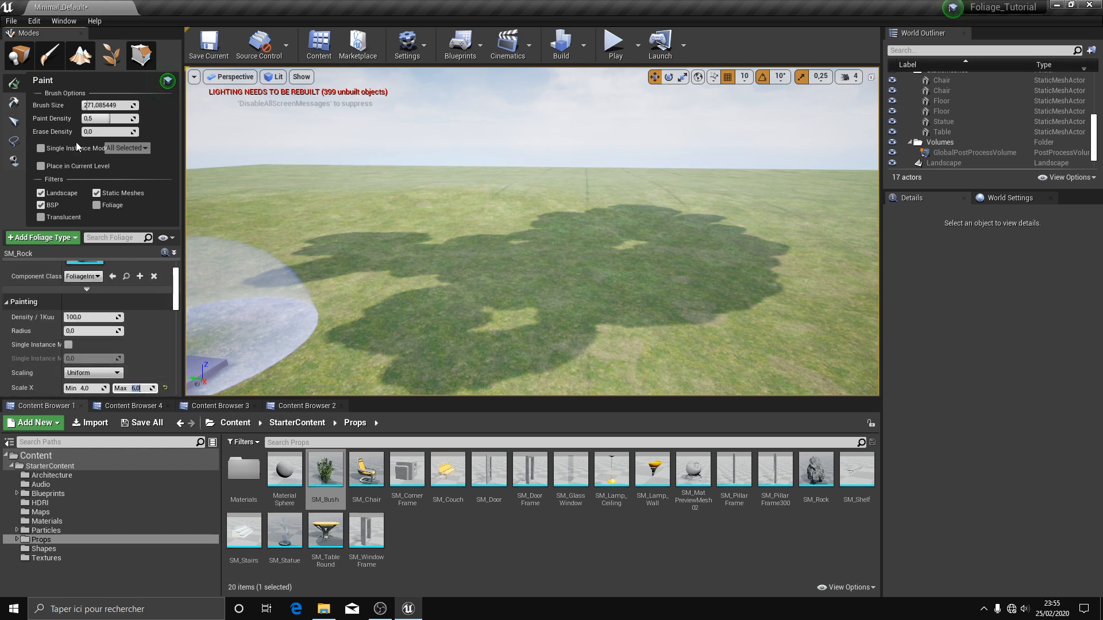
Step: Set the Paint Density to 0.1 and paint a test stroke of enlarged rocks on the grass
{"action": "type", "text": "0,1"}
{"action": "key", "text": "Return"}
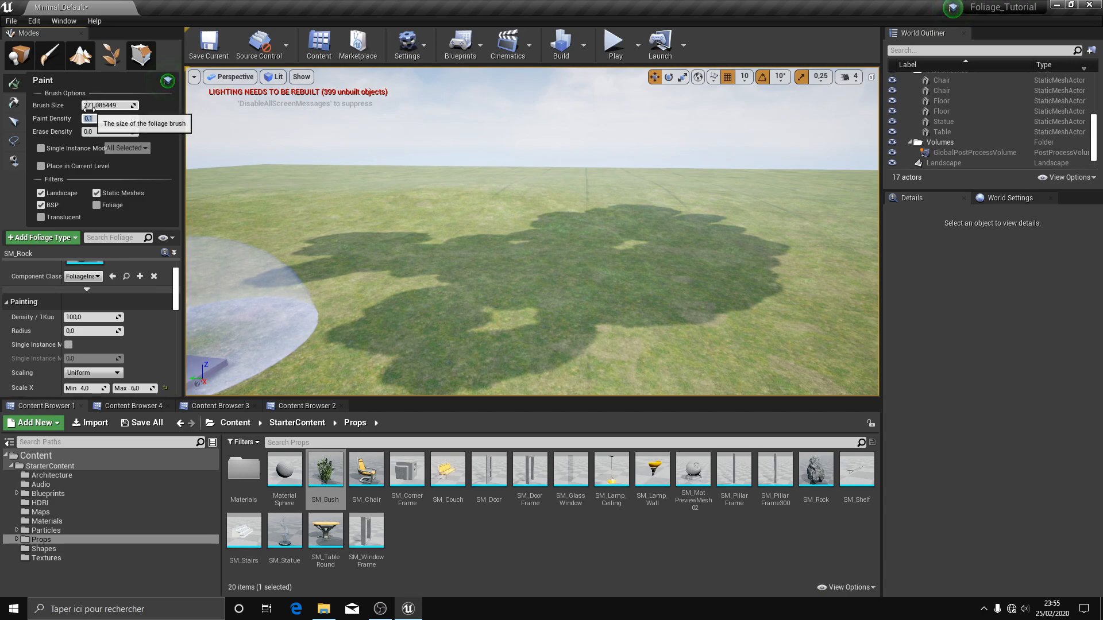
{"action": "left_click", "coordinate": [359, 197]}
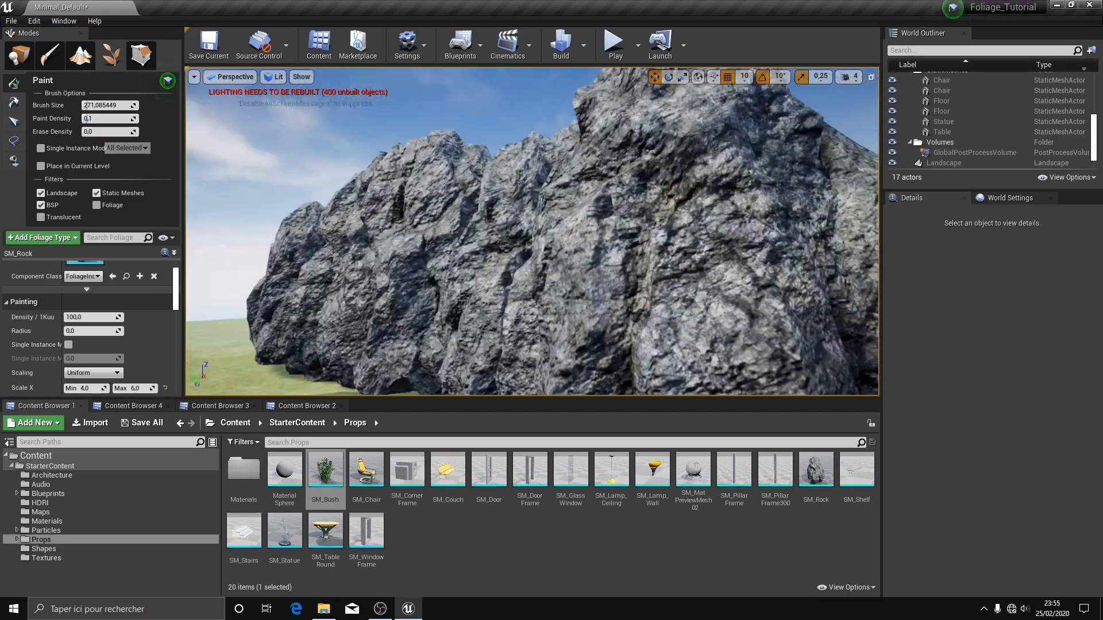
Step: Undo the enlarged rock stroke and lower the Paint Density to 0.01
{"action": "mouse_move", "coordinate": [568, 266]}
{"action": "right_mouse_down"}
{"action": "mouse_move", "coordinate": [626, 292]}
{"action": "mouse_move", "coordinate": [678, 287]}
{"action": "mouse_move", "coordinate": [552, 275]}
{"action": "mouse_move", "coordinate": [568, 266]}
{"action": "right_mouse_up"}
{"action": "key", "text": "ctrl+z"}
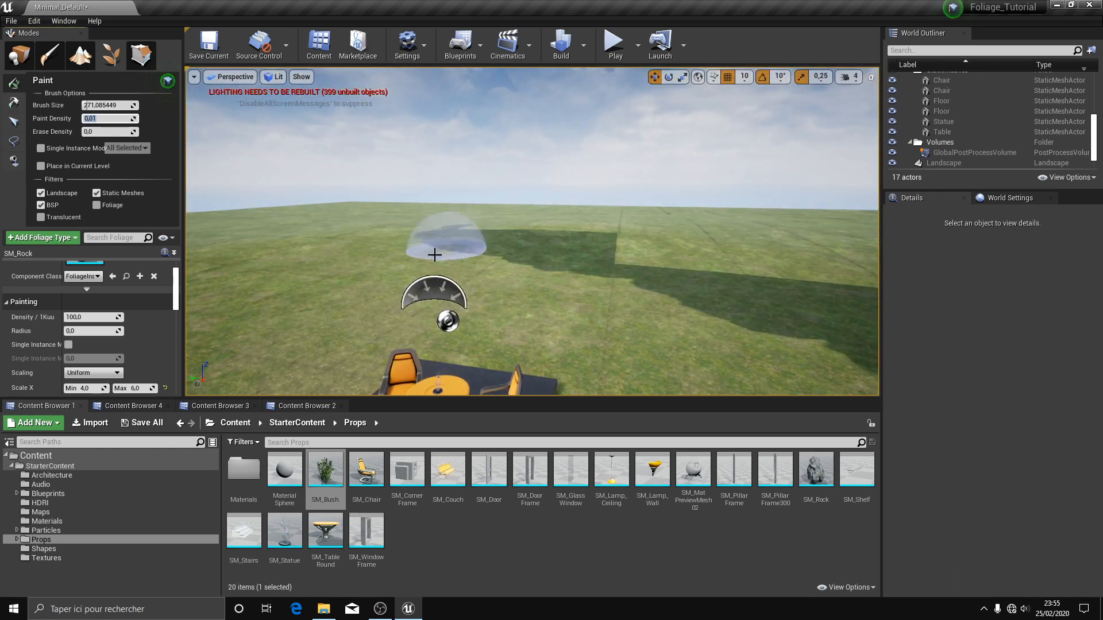
Step: Try painting rocks on the grass behind the floor at the reduced density, then undo the stroke
{"action": "left_click_drag", "start_coordinate": [435, 255], "coordinate": [558, 277]}
{"action": "mouse_move", "coordinate": [558, 276]}
{"action": "right_mouse_down"}
{"action": "mouse_move", "coordinate": [661, 276]}
{"action": "mouse_move", "coordinate": [517, 275]}
{"action": "mouse_move", "coordinate": [437, 304]}
{"action": "right_mouse_up"}
{"action": "key", "text": "ctrl+z"}
Step: Set the SM_Rock foliage type's Random Pitch Angle to 359 degrees
{"action": "scroll", "coordinate": [126, 371], "scroll_direction": "down", "scroll_amount": 3}
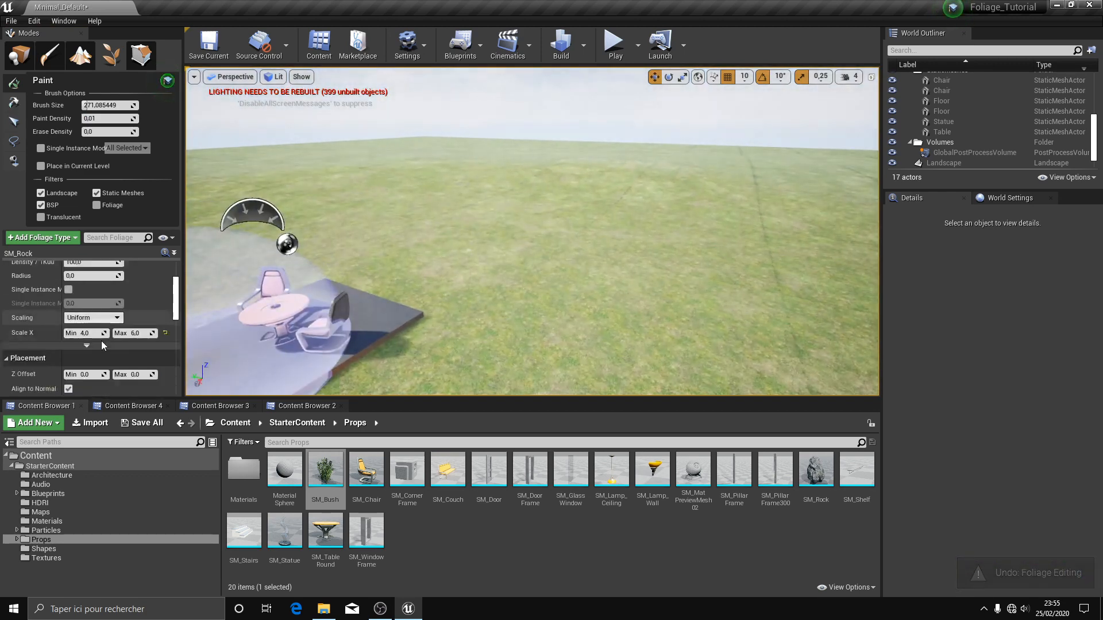
{"action": "scroll", "coordinate": [98, 339], "scroll_direction": "down", "scroll_amount": 5}
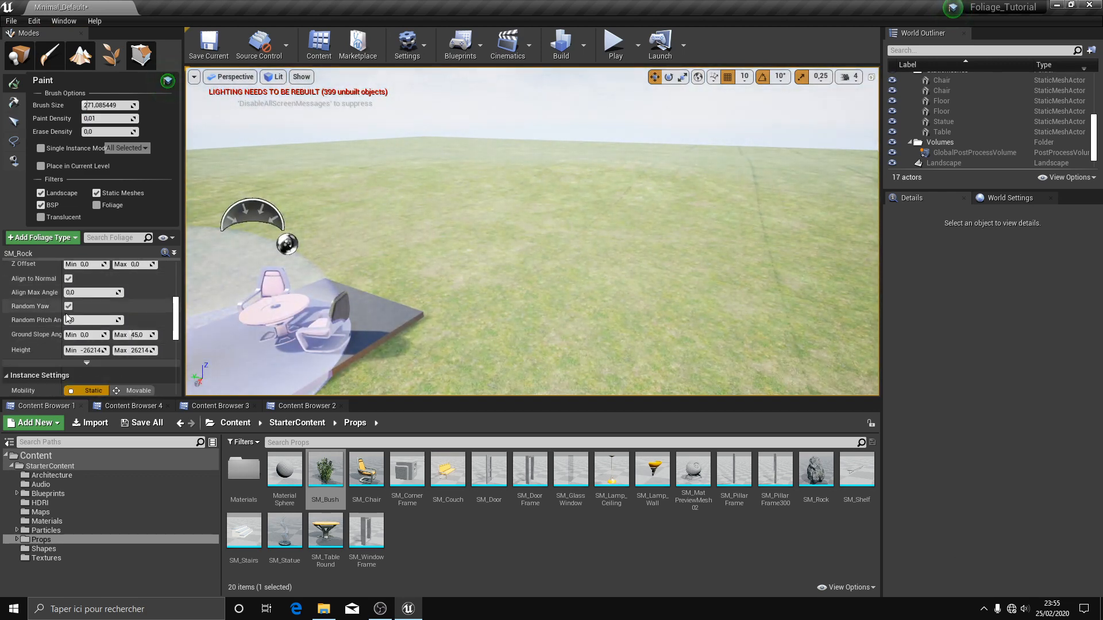
{"action": "left_click_drag", "start_coordinate": [60, 318], "coordinate": [106, 320]}
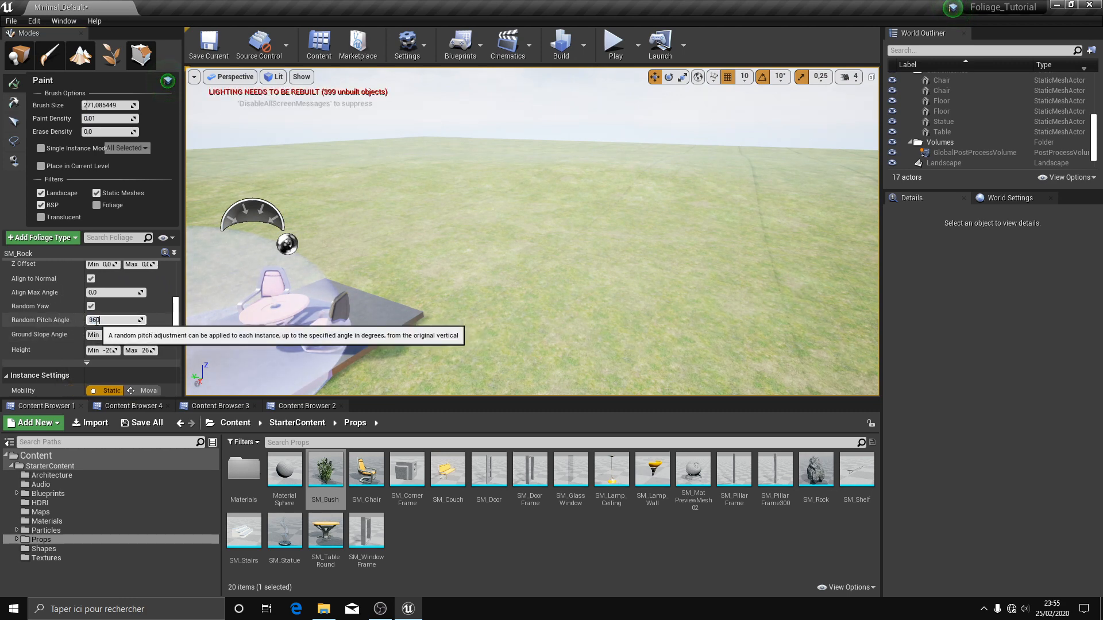
Step: Try painting large rocks with random pitch beside the floor, inspect them, and undo the stroke
{"action": "left_click_drag", "start_coordinate": [431, 189], "coordinate": [668, 258]}
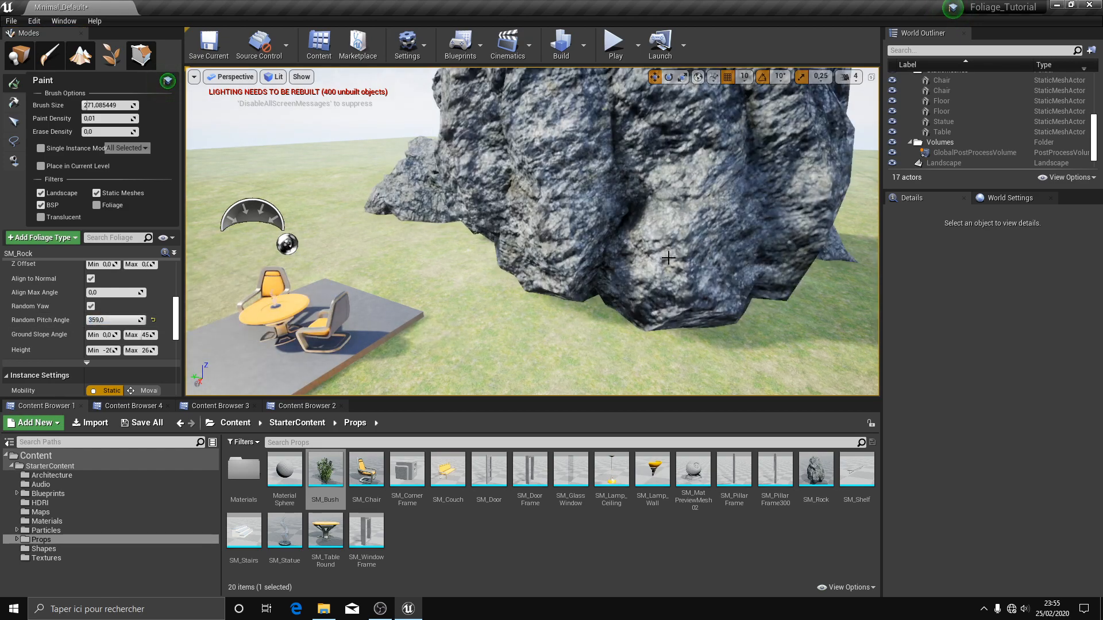
{"action": "mouse_move", "coordinate": [669, 257]}
{"action": "right_mouse_down"}
{"action": "mouse_move", "coordinate": [764, 242]}
{"action": "mouse_move", "coordinate": [741, 241]}
{"action": "mouse_move", "coordinate": [723, 204]}
{"action": "right_mouse_up"}
{"action": "scroll", "coordinate": [119, 333], "scroll_direction": "up", "scroll_amount": 6}
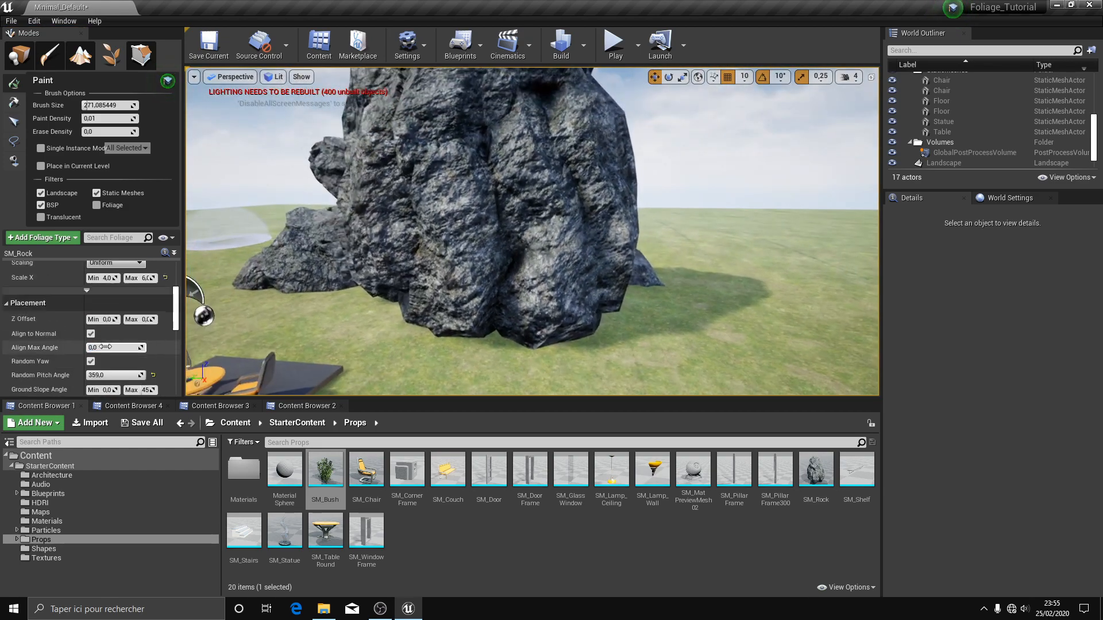
{"action": "left_click", "coordinate": [111, 351]}
{"action": "key", "text": "ctrl+z"}
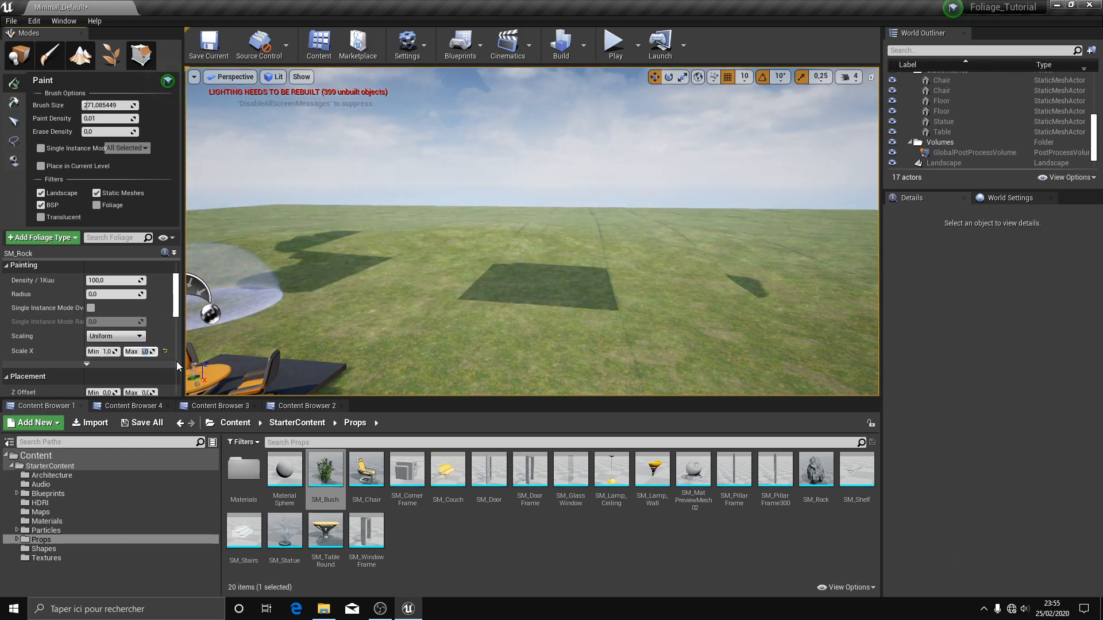
Step: Set SM_Rock's Scale X to a minimum of 1.0 and maximum of 1.2, and paint scattered rocks across the grass beside the floor
{"action": "type", "text": "1.2"}
{"action": "key", "text": "Return"}
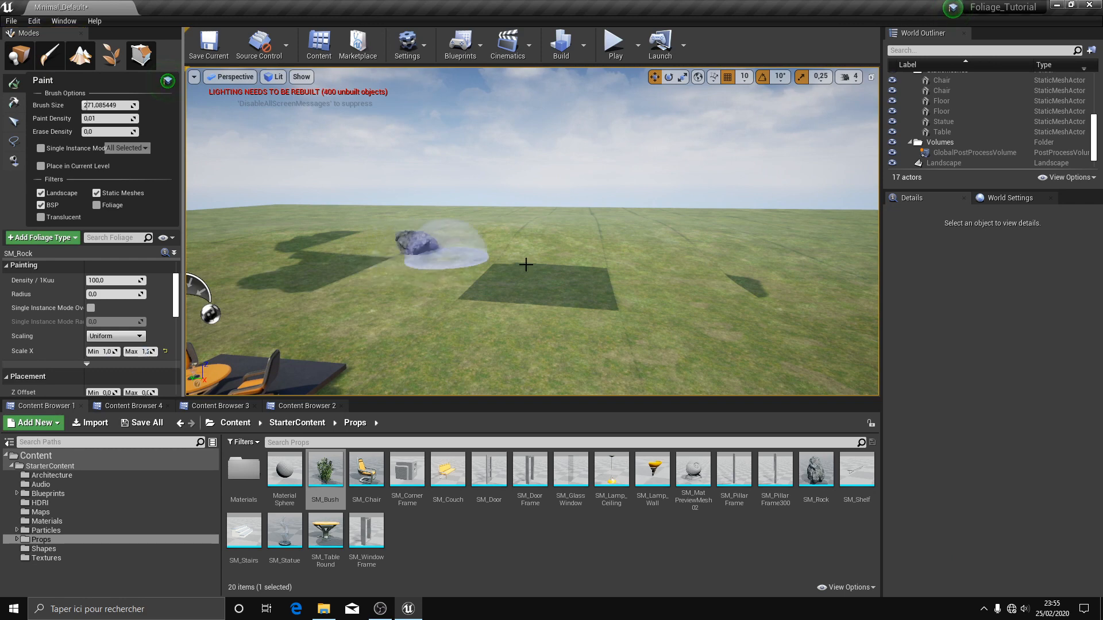
{"action": "left_click_drag", "start_coordinate": [472, 297], "coordinate": [394, 266]}
{"action": "right_click_drag", "start_coordinate": [394, 266], "coordinate": [443, 228]}
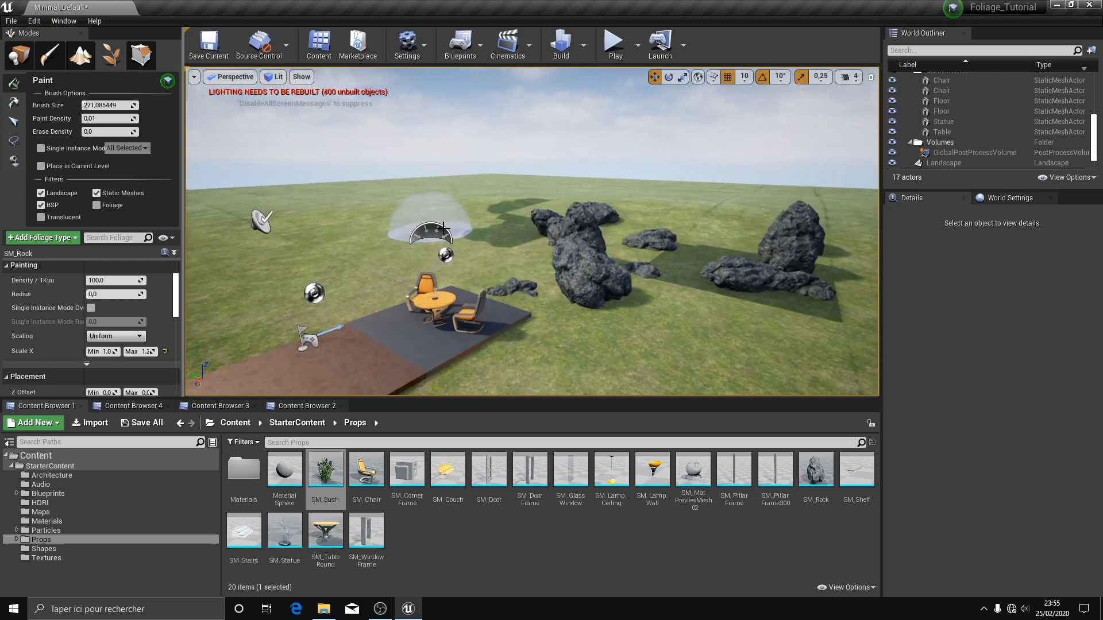
{"action": "right_click_drag", "start_coordinate": [790, 265], "coordinate": [714, 262]}
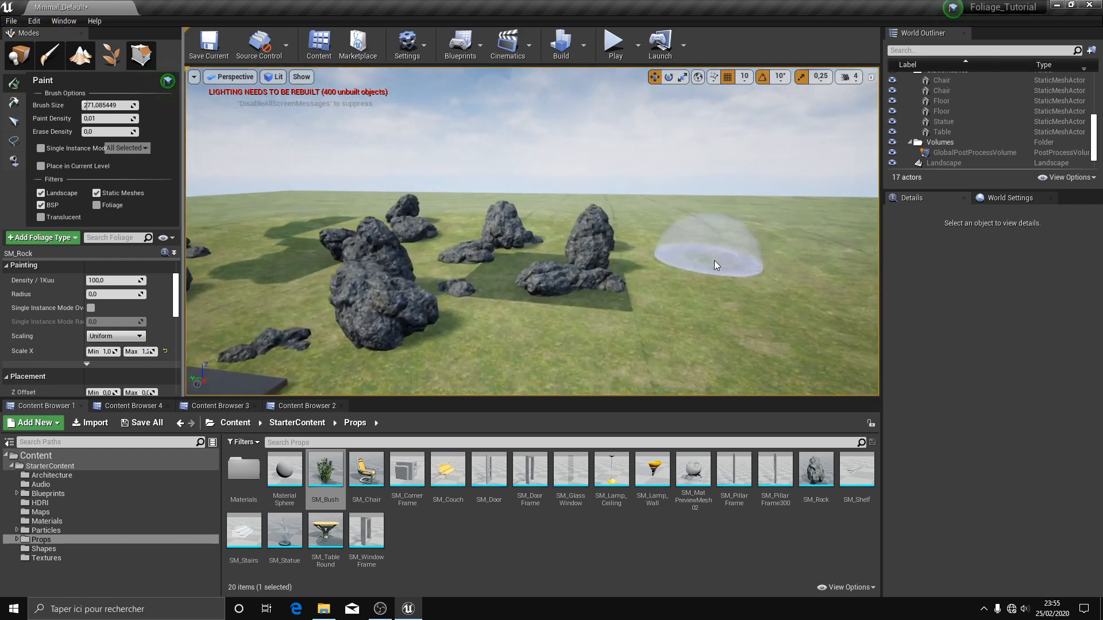
{"action": "left_click", "coordinate": [683, 275]}
{"action": "right_click_drag", "start_coordinate": [626, 288], "coordinate": [556, 291]}
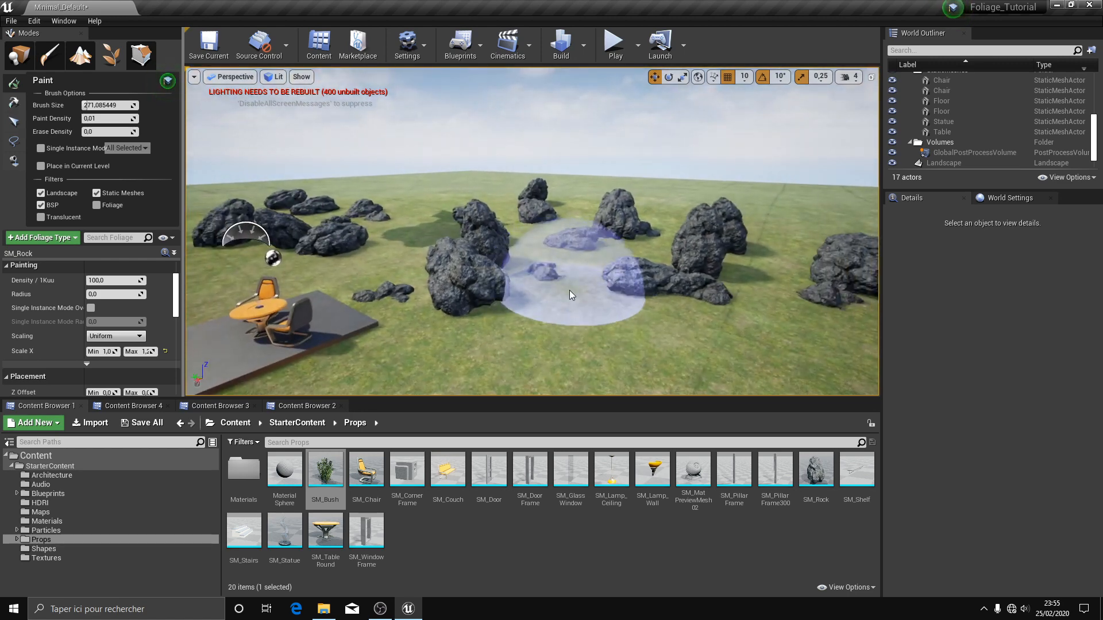
Step: Erase part of the painted rocks beside the floor and paint new ones in their place
{"action": "mouse_move", "coordinate": [751, 318]}
{"action": "left_mouse_down", "text": "shift"}
{"action": "mouse_move", "coordinate": [615, 273]}
{"action": "mouse_move", "coordinate": [864, 280]}
{"action": "mouse_move", "coordinate": [644, 236]}
{"action": "left_mouse_up", "text": "shift"}
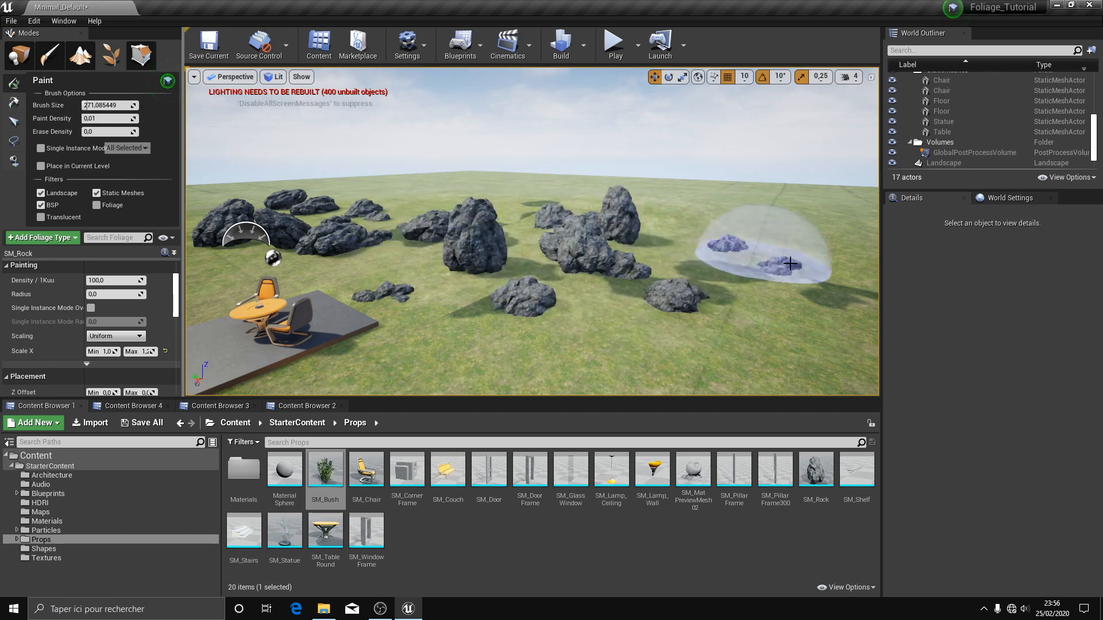
{"action": "key", "text": "w"}
{"action": "right_click_drag", "start_coordinate": [690, 245], "coordinate": [724, 246]}
Step: Switch to Place mode, select the painted rocks to examine them as a single foliage actor, and deselect them
{"action": "left_click", "coordinate": [29, 60]}
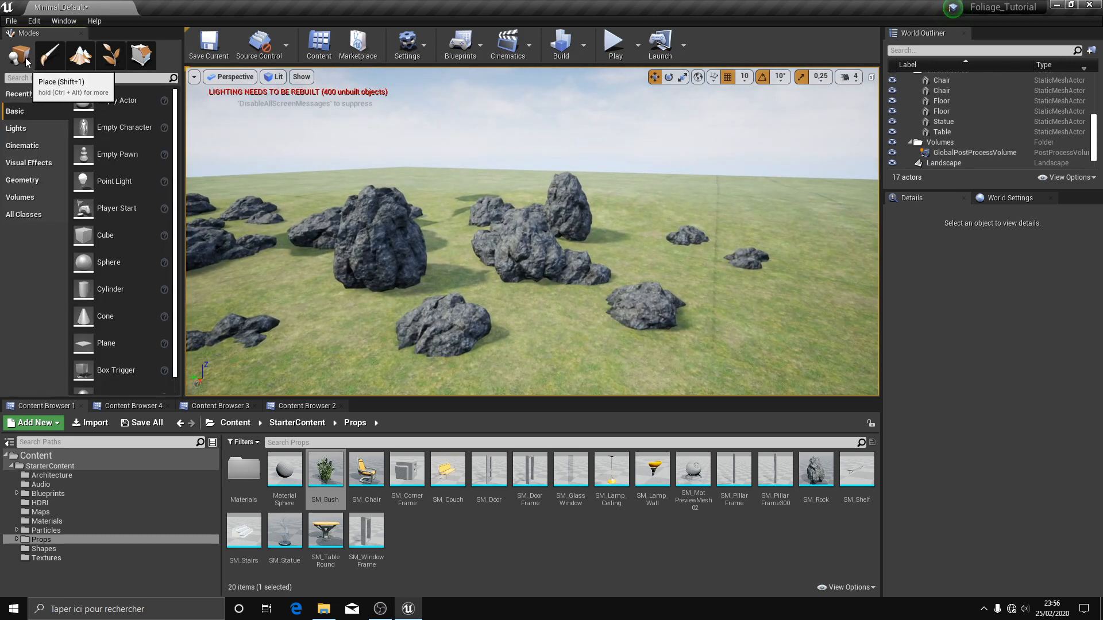
{"action": "left_click", "coordinate": [116, 60]}
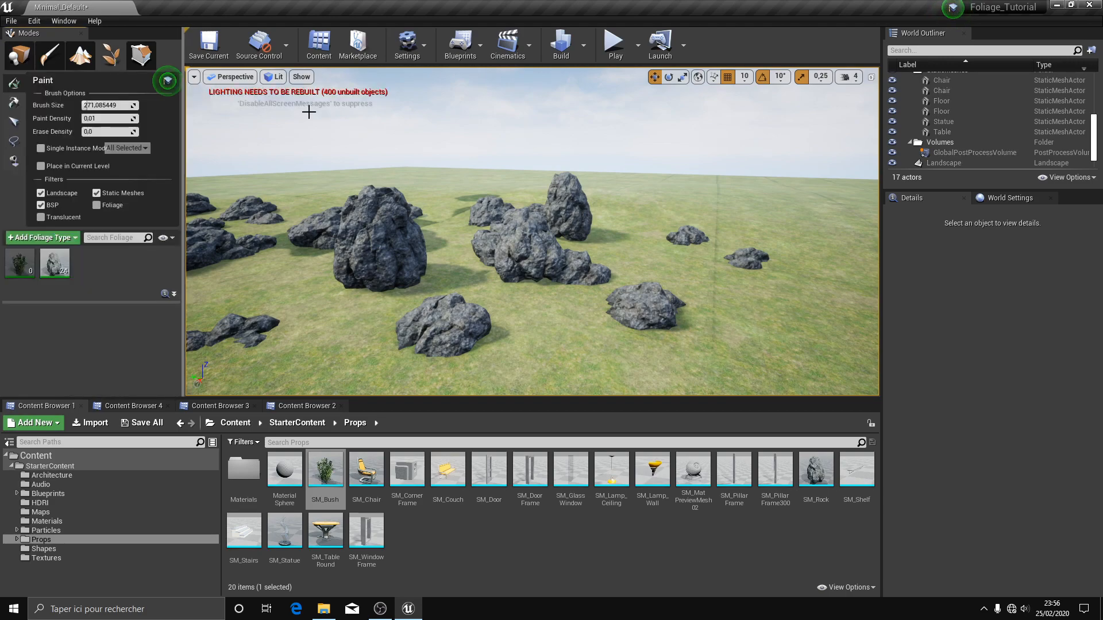
{"action": "mouse_move", "coordinate": [377, 217]}
{"action": "right_mouse_down"}
{"action": "mouse_move", "coordinate": [276, 241]}
{"action": "mouse_move", "coordinate": [378, 216]}
{"action": "mouse_move", "coordinate": [339, 216]}
{"action": "mouse_move", "coordinate": [391, 167]}
{"action": "right_mouse_up"}
{"action": "key", "text": "w"}
{"action": "key", "text": "s"}
{"action": "left_click", "coordinate": [18, 60]}
{"action": "right_click_drag", "start_coordinate": [568, 143], "coordinate": [543, 86]}
{"action": "left_click", "coordinate": [568, 143]}
{"action": "key", "text": "s"}
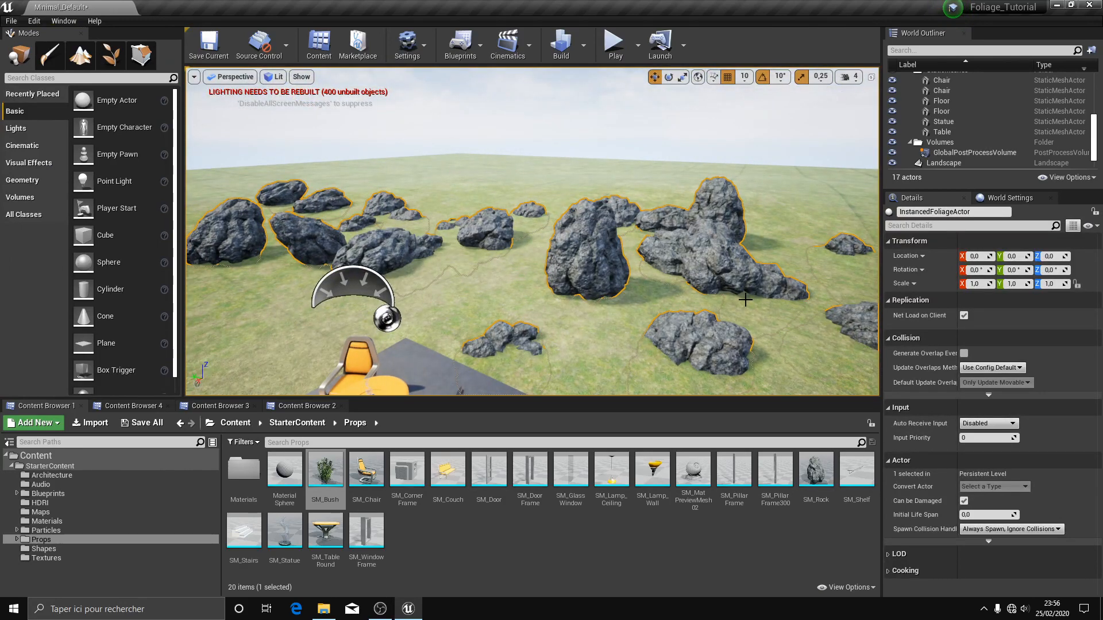
{"action": "key", "text": "Escape"}
Step: Return to Foliage mode, activate SM_Bush alongside SM_Rock, and paint both across the open grass beyond the existing rocks
{"action": "key", "text": "w"}
{"action": "mouse_move", "coordinate": [621, 349]}
{"action": "right_mouse_down"}
{"action": "mouse_move", "coordinate": [609, 425]}
{"action": "mouse_move", "coordinate": [614, 333]}
{"action": "mouse_move", "coordinate": [618, 385]}
{"action": "mouse_move", "coordinate": [618, 344]}
{"action": "right_mouse_up"}
{"action": "key", "text": "s"}
{"action": "key", "text": "shift+4"}
{"action": "key", "text": "w"}
{"action": "mouse_move", "coordinate": [501, 205]}
{"action": "right_mouse_down"}
{"action": "mouse_move", "coordinate": [501, 276]}
{"action": "mouse_move", "coordinate": [523, 143]}
{"action": "mouse_move", "coordinate": [568, 144]}
{"action": "right_mouse_up"}
{"action": "key", "text": "s"}
{"action": "key", "text": "s"}
{"action": "mouse_move", "coordinate": [14, 259]}
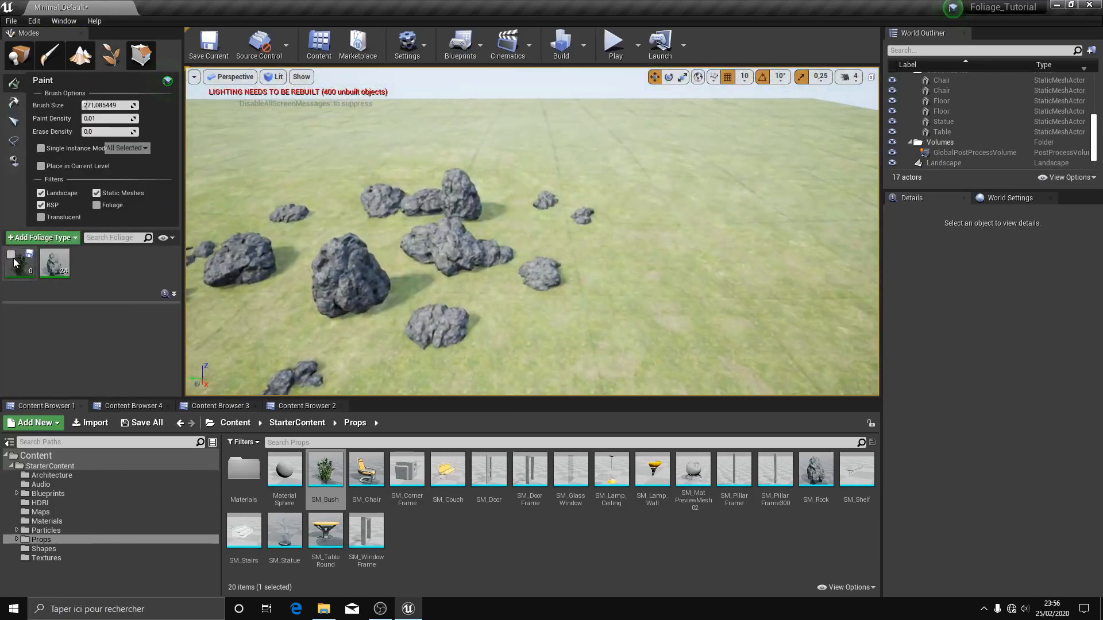
{"action": "mouse_move", "coordinate": [749, 238]}
{"action": "left_mouse_down"}
{"action": "mouse_move", "coordinate": [660, 308]}
{"action": "mouse_move", "coordinate": [503, 162]}
{"action": "left_mouse_up"}
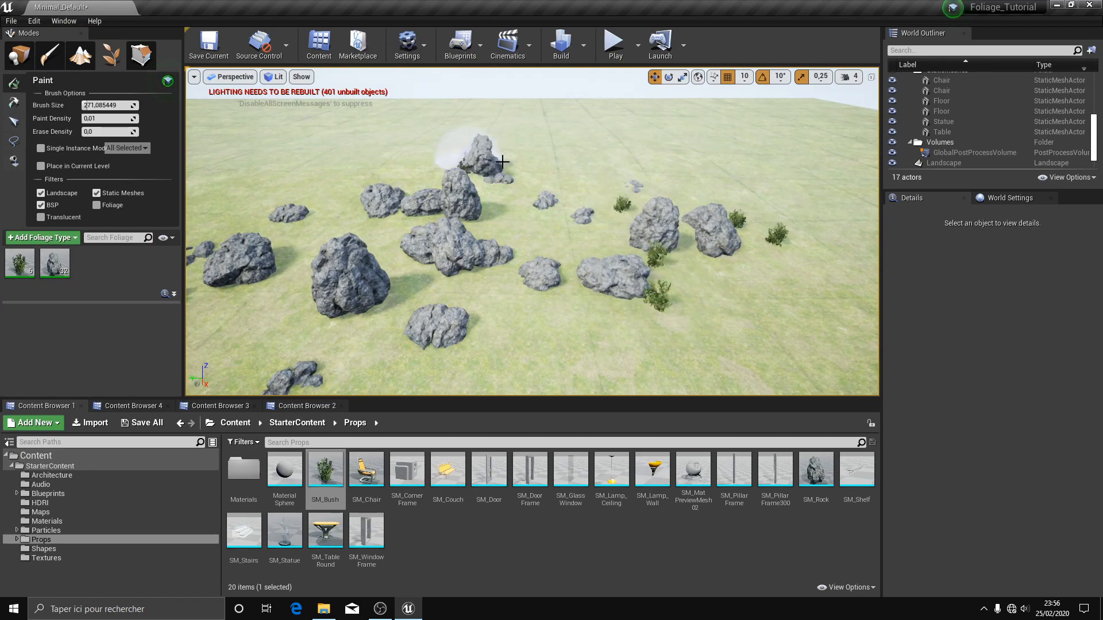
Step: Try painting more rocks and bushes among the rocks behind the table and chairs, then undo the stroke
{"action": "right_click_drag", "start_coordinate": [258, 241], "coordinate": [355, 263]}
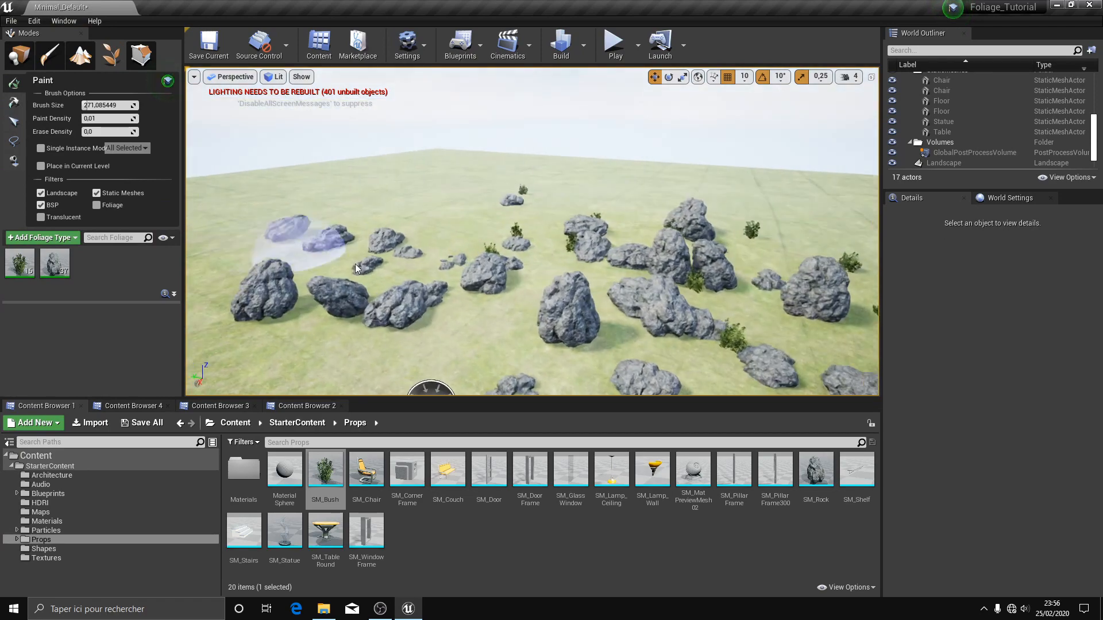
{"action": "left_click_drag", "start_coordinate": [355, 264], "coordinate": [480, 234]}
{"action": "mouse_move", "coordinate": [480, 233]}
{"action": "right_mouse_down"}
{"action": "mouse_move", "coordinate": [517, 322]}
{"action": "mouse_move", "coordinate": [413, 190]}
{"action": "mouse_move", "coordinate": [322, 149]}
{"action": "mouse_move", "coordinate": [471, 206]}
{"action": "mouse_move", "coordinate": [539, 149]}
{"action": "mouse_move", "coordinate": [448, 144]}
{"action": "mouse_move", "coordinate": [379, 218]}
{"action": "mouse_move", "coordinate": [288, 224]}
{"action": "right_mouse_up"}
{"action": "key", "text": "w"}
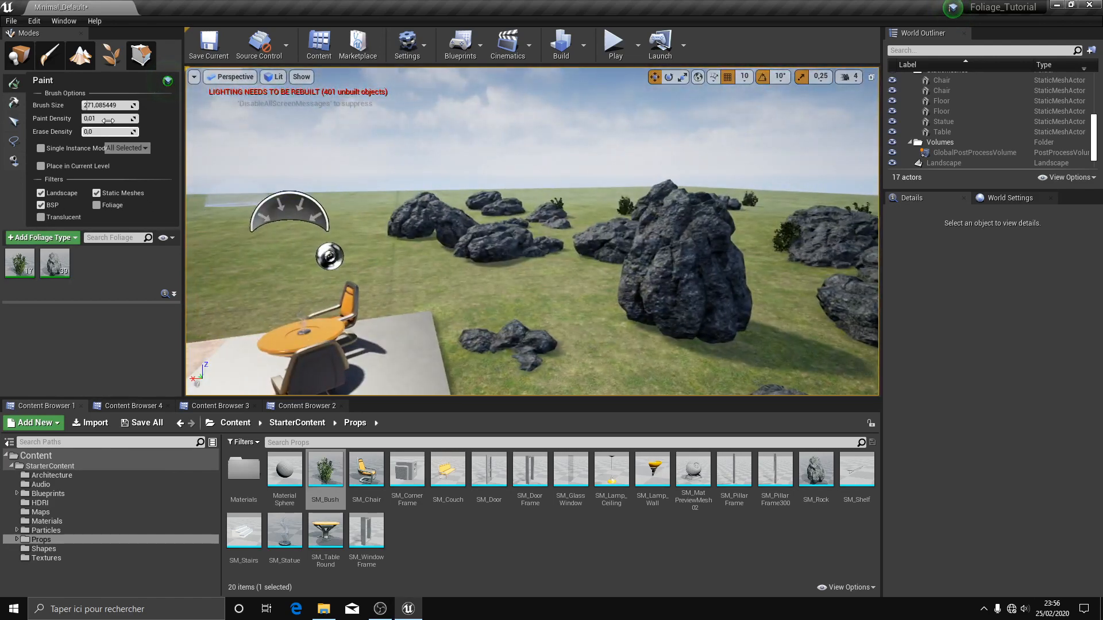
{"action": "mouse_move", "coordinate": [330, 256]}
{"action": "right_mouse_down"}
{"action": "mouse_move", "coordinate": [468, 291]}
{"action": "mouse_move", "coordinate": [783, 433]}
{"action": "mouse_move", "coordinate": [737, 333]}
{"action": "mouse_move", "coordinate": [689, 306]}
{"action": "mouse_move", "coordinate": [601, 335]}
{"action": "mouse_move", "coordinate": [712, 339]}
{"action": "mouse_move", "coordinate": [781, 382]}
{"action": "mouse_move", "coordinate": [718, 345]}
{"action": "mouse_move", "coordinate": [618, 327]}
{"action": "mouse_move", "coordinate": [434, 332]}
{"action": "right_mouse_up"}
{"action": "key", "text": "d"}
{"action": "key", "text": "ctrl+z"}
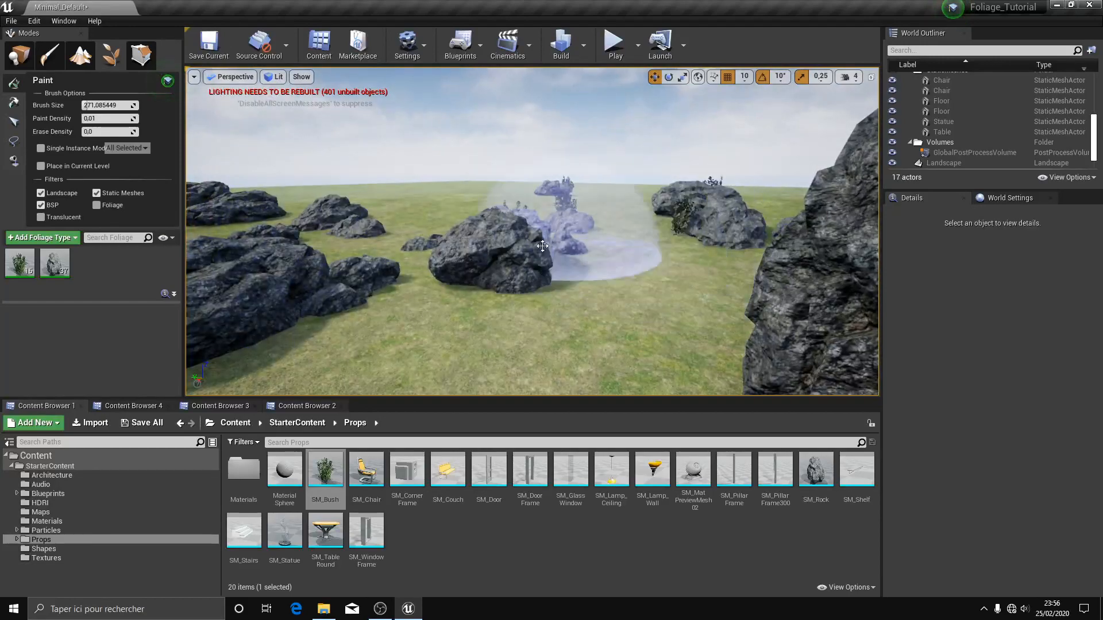
Step: Examine the painted rocks and bushes around the floor from several viewpoints and postpone the pending autosave
{"action": "key", "text": "Down"}
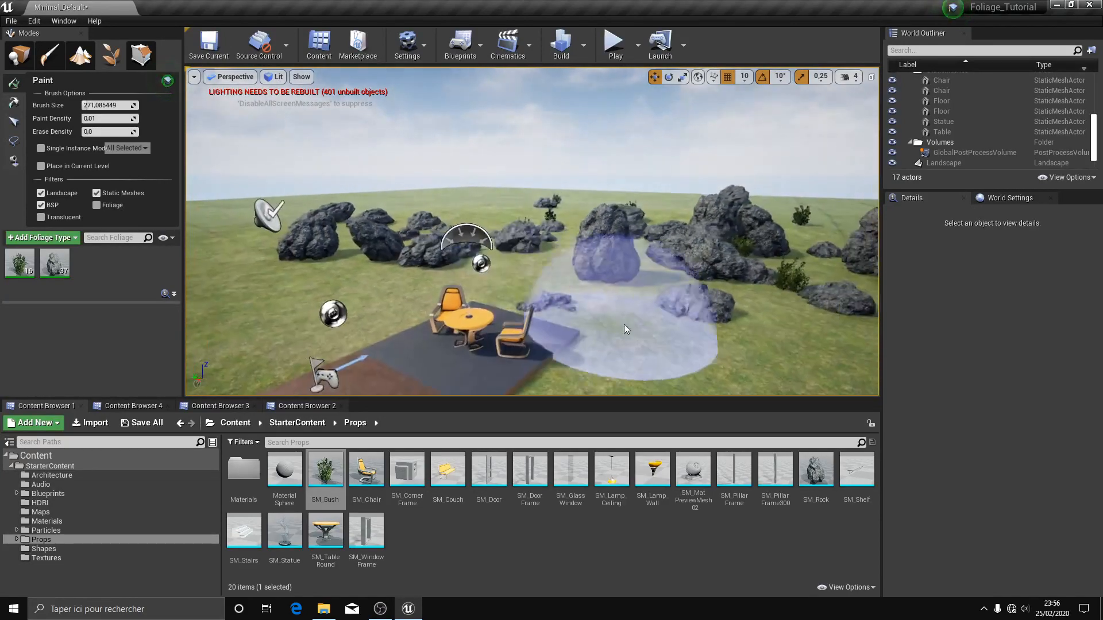
{"action": "key", "text": "Right"}
{"action": "key", "text": "Right"}
{"action": "mouse_move", "coordinate": [664, 278]}
{"action": "right_mouse_down"}
{"action": "mouse_move", "coordinate": [695, 281]}
{"action": "mouse_move", "coordinate": [517, 298]}
{"action": "mouse_move", "coordinate": [523, 275]}
{"action": "mouse_move", "coordinate": [637, 273]}
{"action": "mouse_move", "coordinate": [718, 281]}
{"action": "mouse_move", "coordinate": [764, 321]}
{"action": "mouse_move", "coordinate": [746, 224]}
{"action": "mouse_move", "coordinate": [741, 299]}
{"action": "mouse_move", "coordinate": [707, 287]}
{"action": "mouse_move", "coordinate": [683, 261]}
{"action": "mouse_move", "coordinate": [603, 256]}
{"action": "mouse_move", "coordinate": [626, 259]}
{"action": "mouse_move", "coordinate": [706, 224]}
{"action": "mouse_move", "coordinate": [460, 210]}
{"action": "mouse_move", "coordinate": [483, 178]}
{"action": "mouse_move", "coordinate": [517, 276]}
{"action": "mouse_move", "coordinate": [569, 287]}
{"action": "mouse_move", "coordinate": [577, 303]}
{"action": "mouse_move", "coordinate": [479, 324]}
{"action": "right_mouse_up"}
{"action": "key", "text": "Left"}
{"action": "key", "text": "Up"}
{"action": "key", "text": "Down"}
{"action": "key", "text": "Up"}
{"action": "key", "text": "s"}
{"action": "key", "text": "w"}
{"action": "key", "text": "w"}
{"action": "key", "text": "s"}
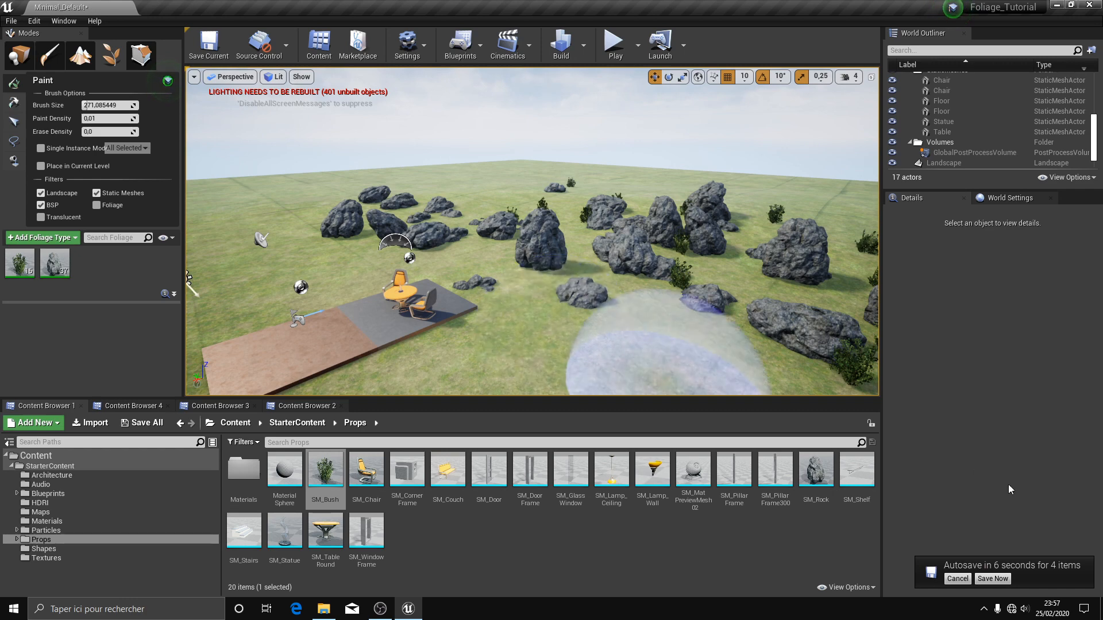
{"action": "left_click", "coordinate": [966, 578]}
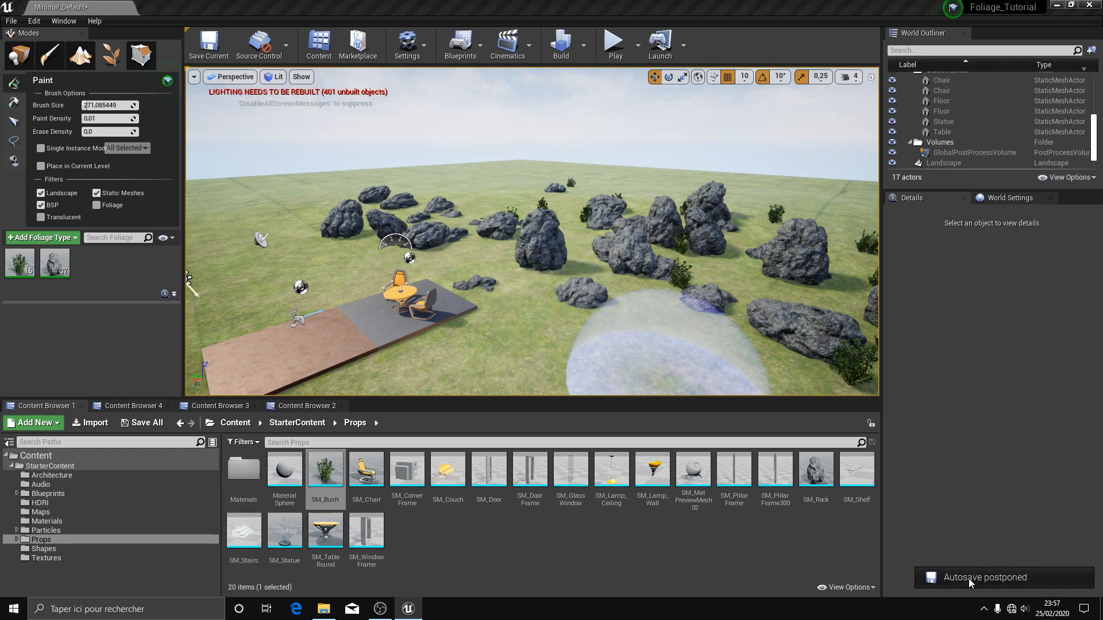